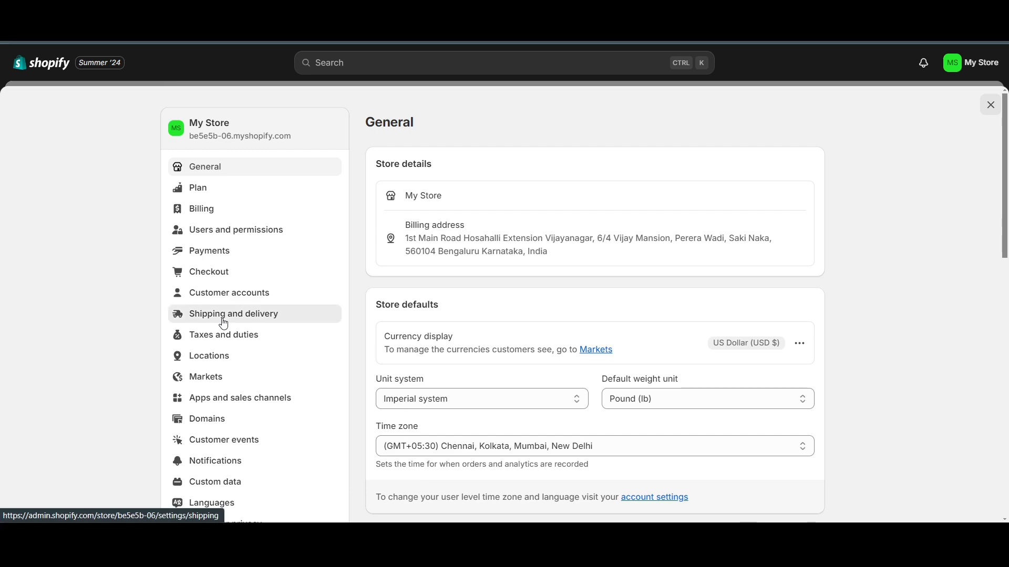
Step: Create a new shipping profile in the Shipping and delivery settings and name it PAID DELIVERY
click(221, 318)
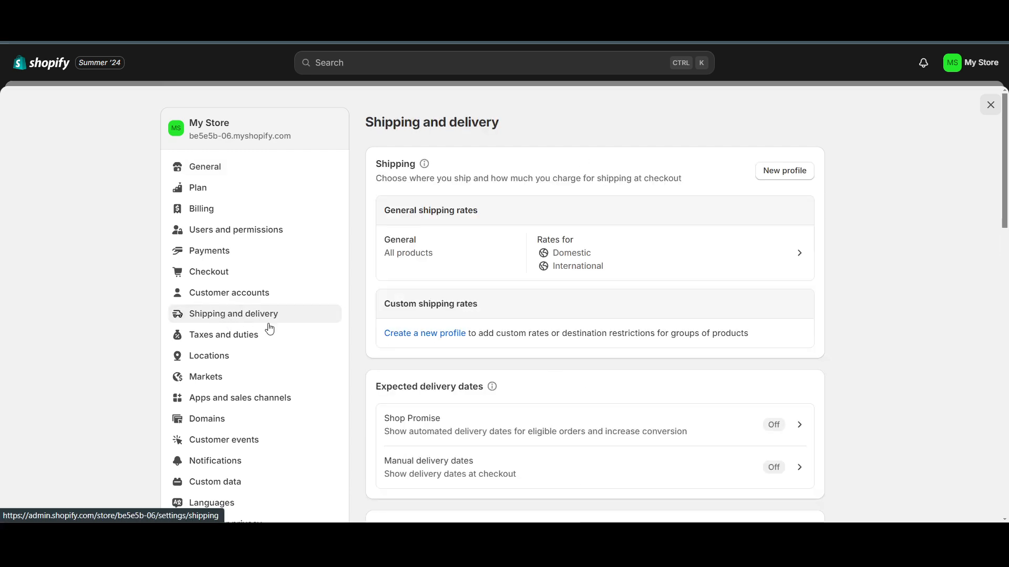
scroll(581, 299, down, 3)
scroll(736, 232, up, 3)
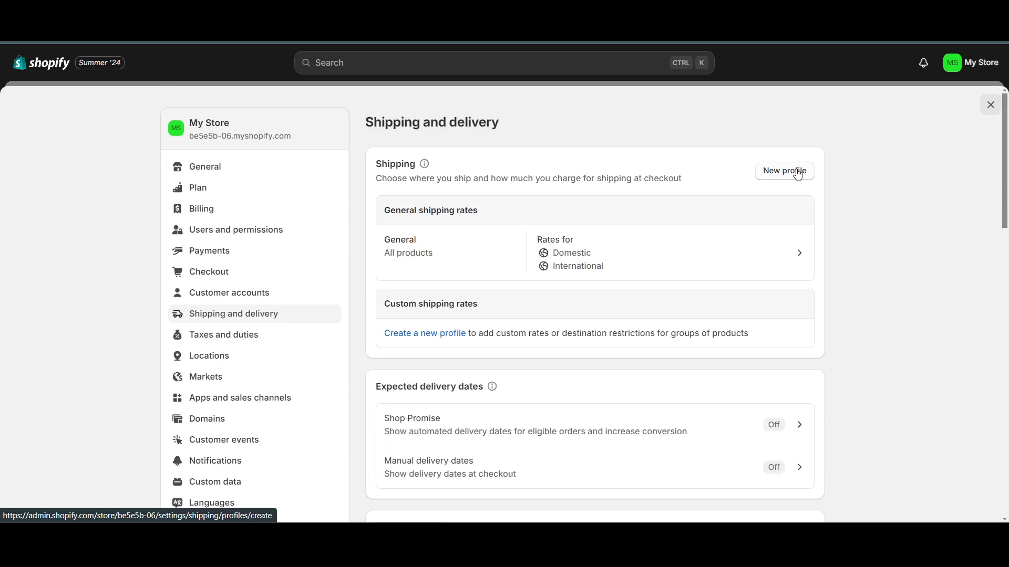
scroll(795, 186, down, 1)
scroll(794, 185, up, 1)
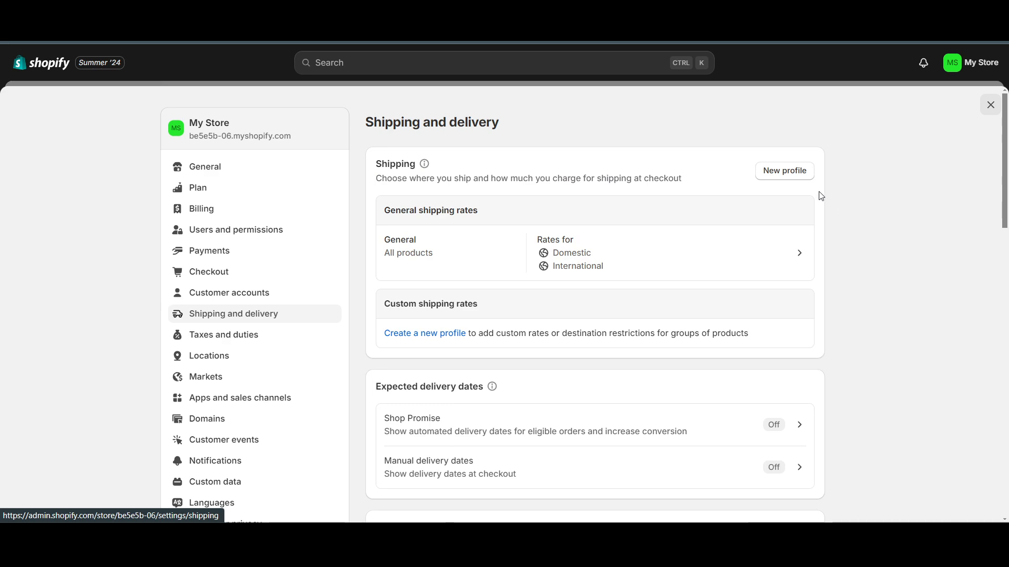
click(802, 177)
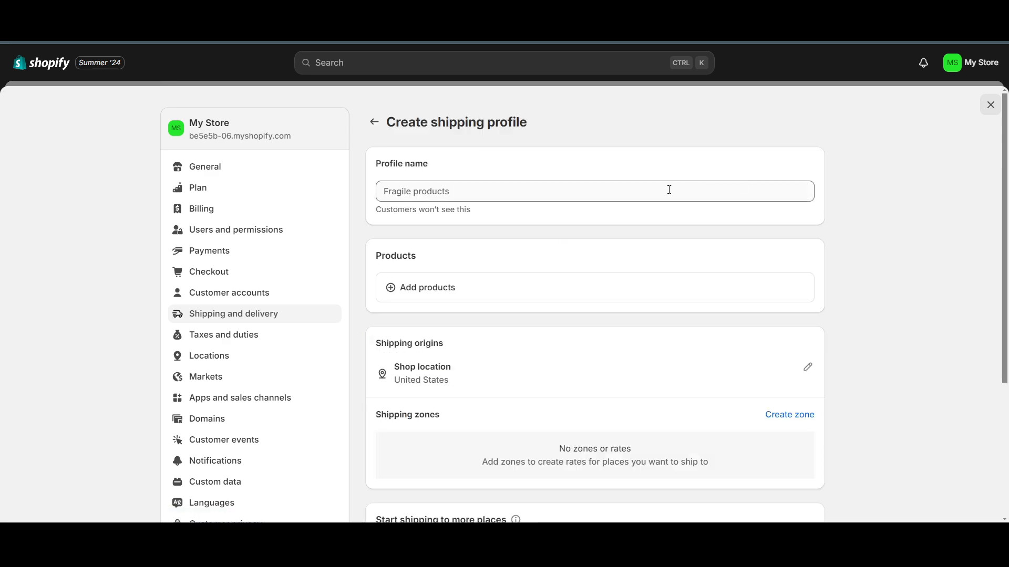
click(473, 189)
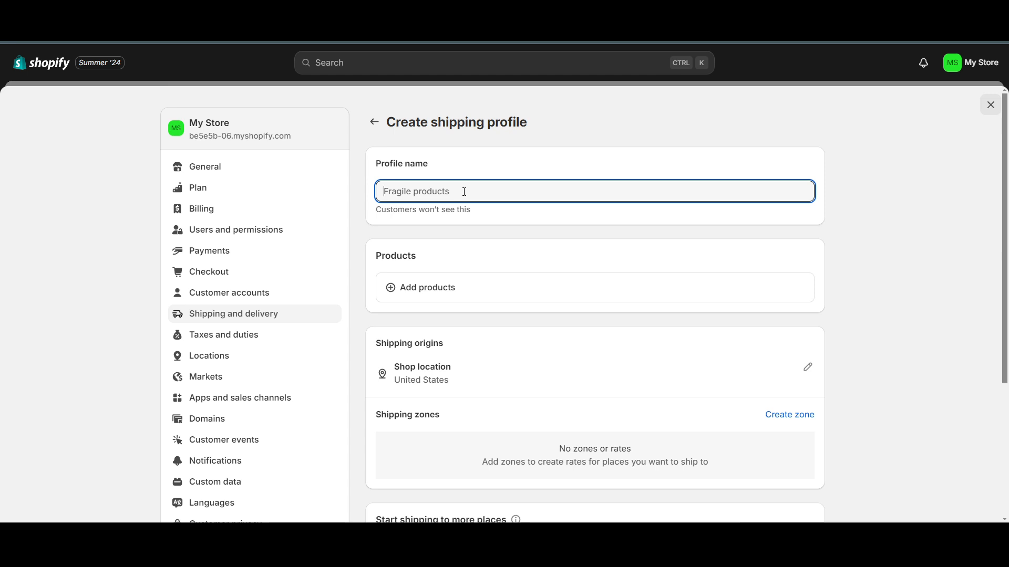
text(PAID DELIVERY)
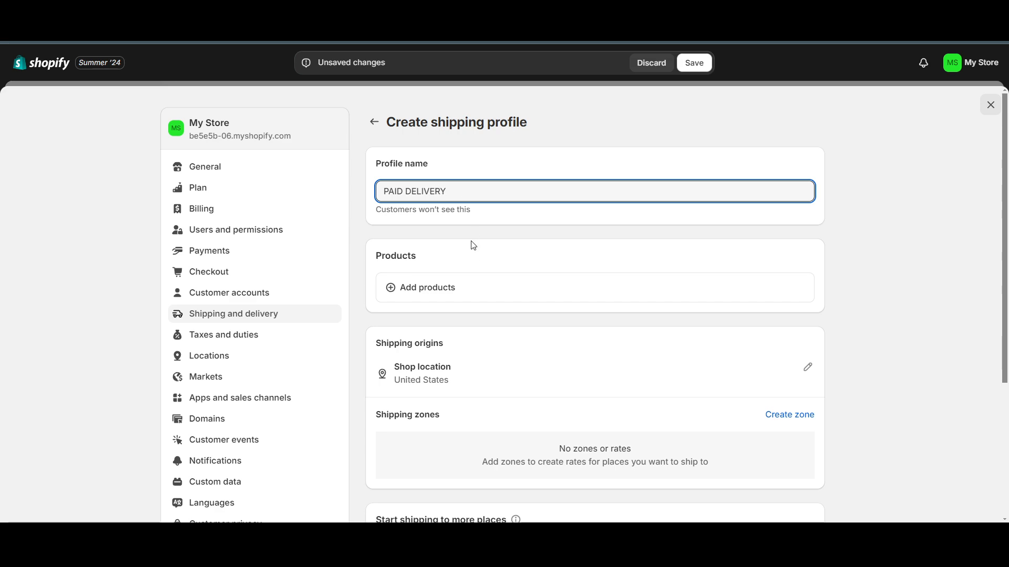
Step: Add only the large variant of the Oversized Smash Club Tee with Drop Shoulders to the profile's products
scroll(462, 260, down, 1)
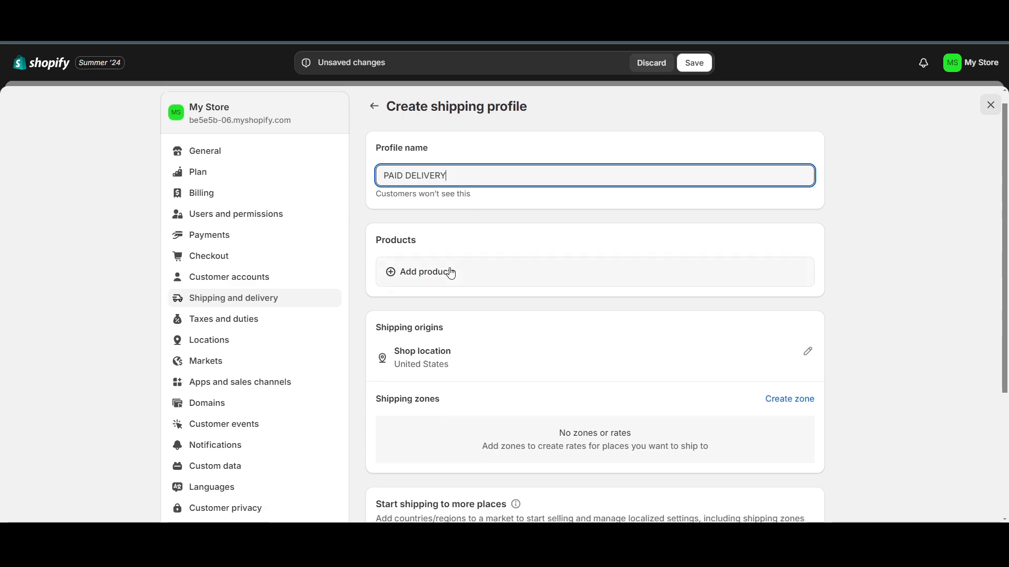
click(425, 274)
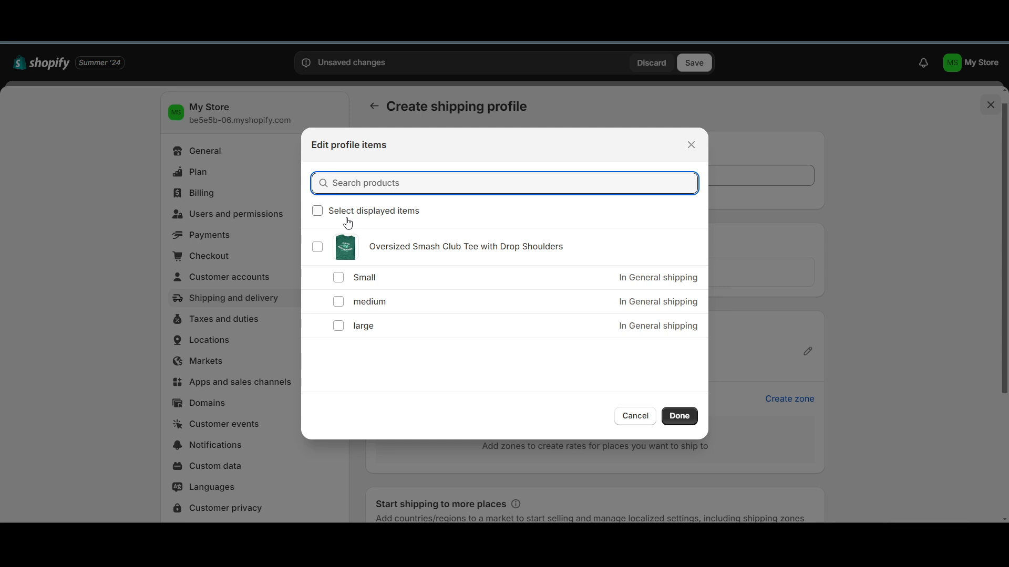
click(317, 248)
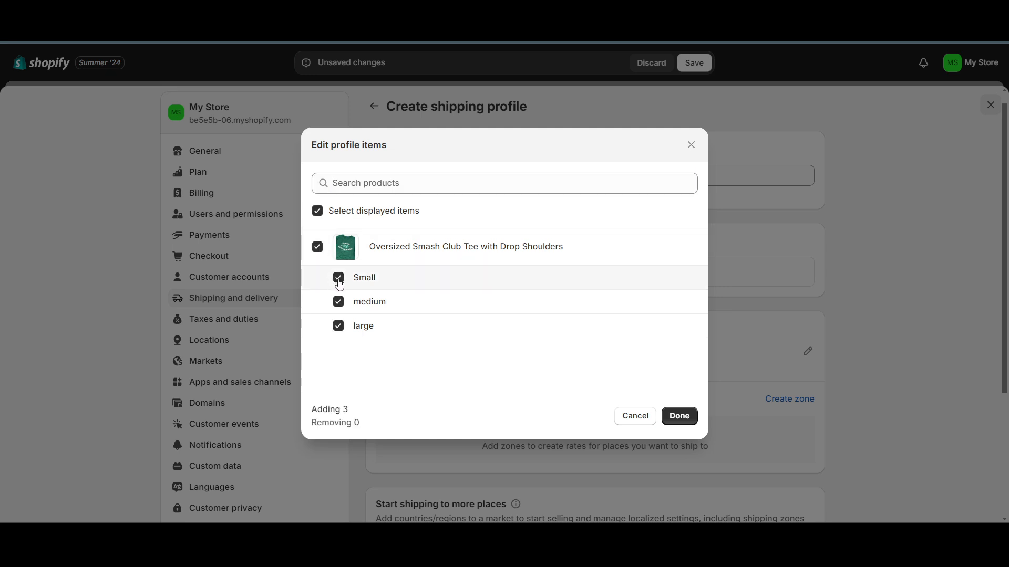
click(339, 280)
click(339, 302)
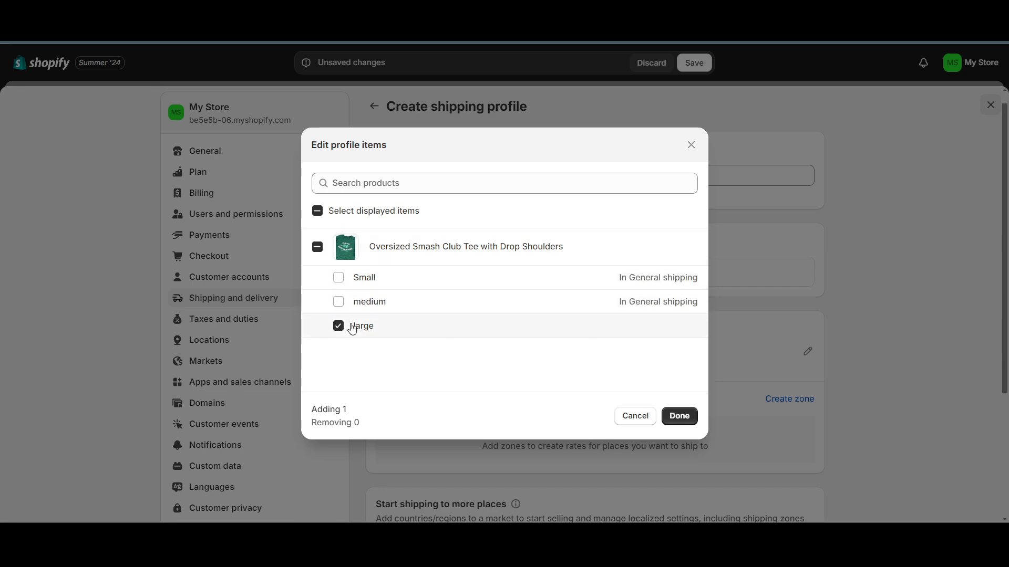
click(683, 420)
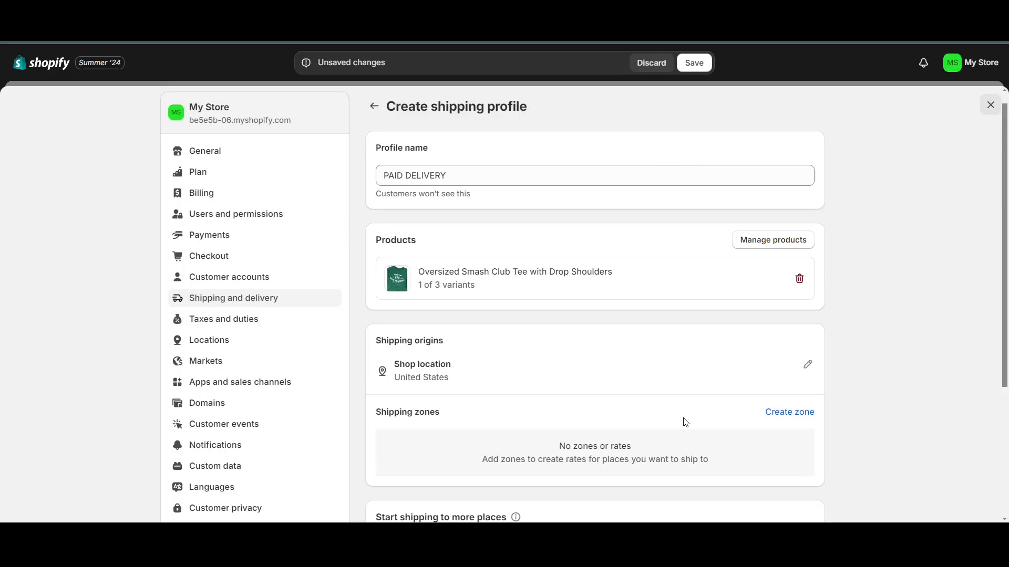
Step: Start a new shipping zone for the profile, name it AISA ZONE and include all of Asia
scroll(538, 361, down, 1)
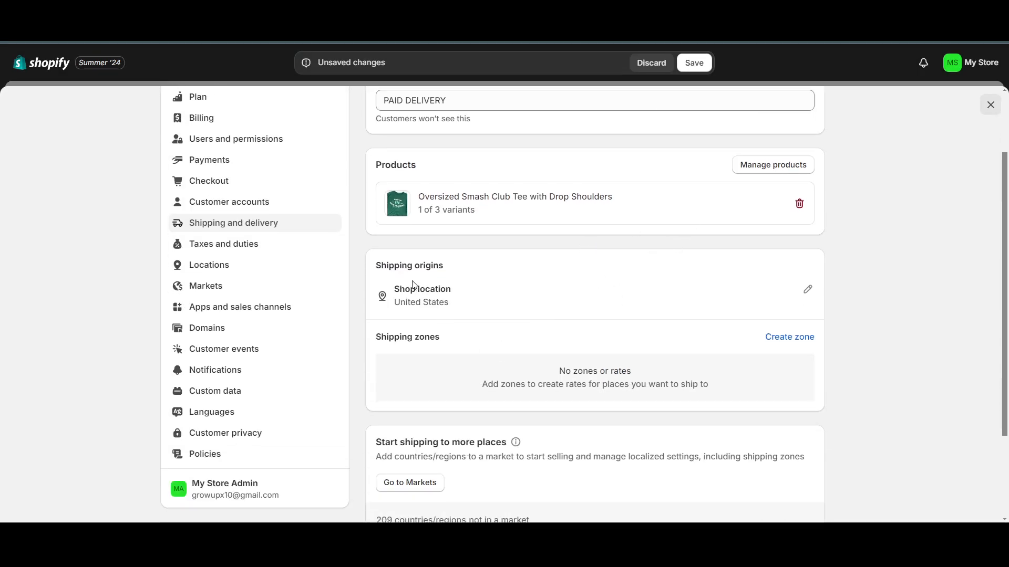
scroll(793, 340, down, 1)
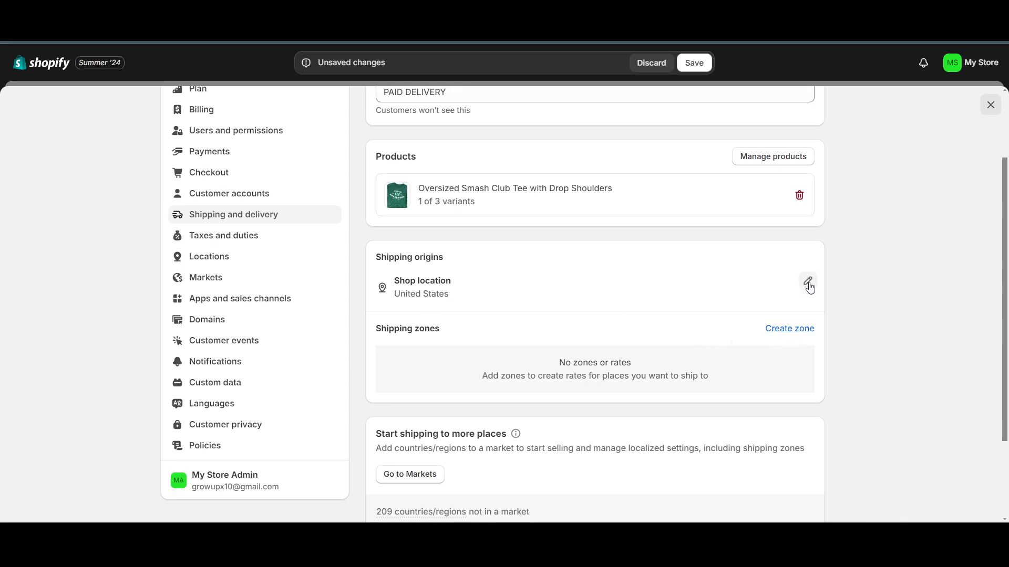
click(801, 331)
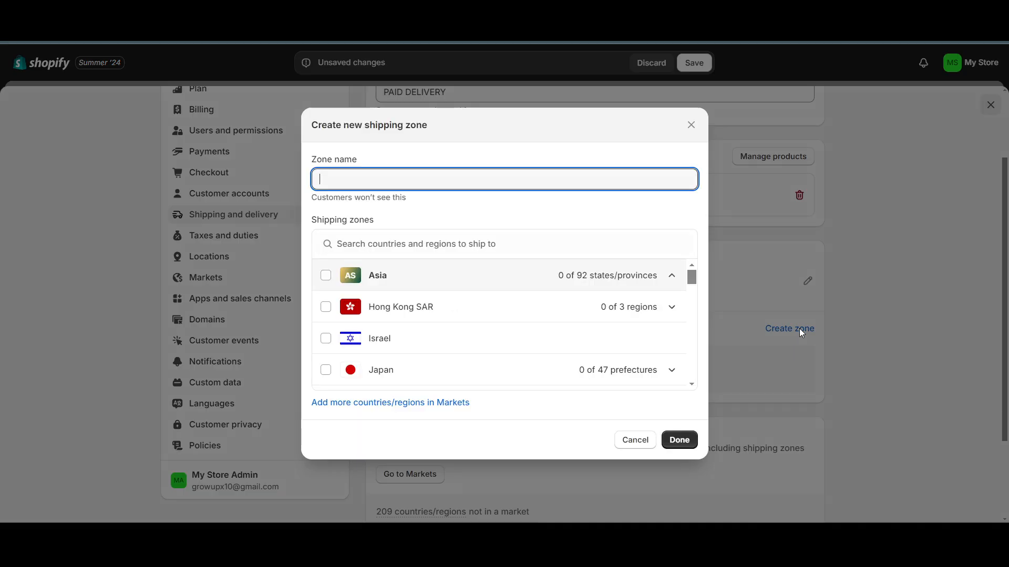
click(690, 124)
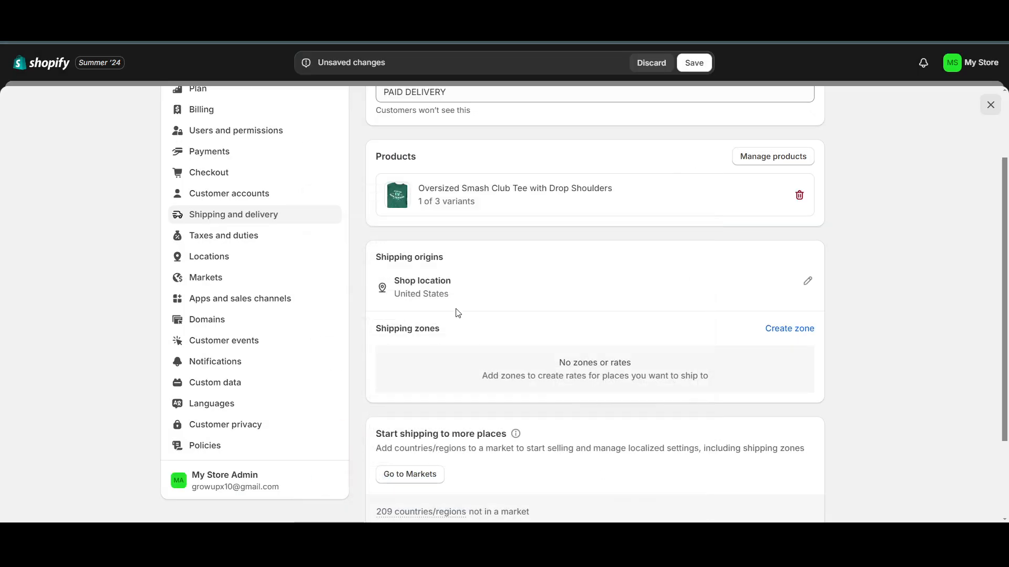
click(791, 330)
scroll(399, 315, down, 2)
scroll(384, 317, up, 1)
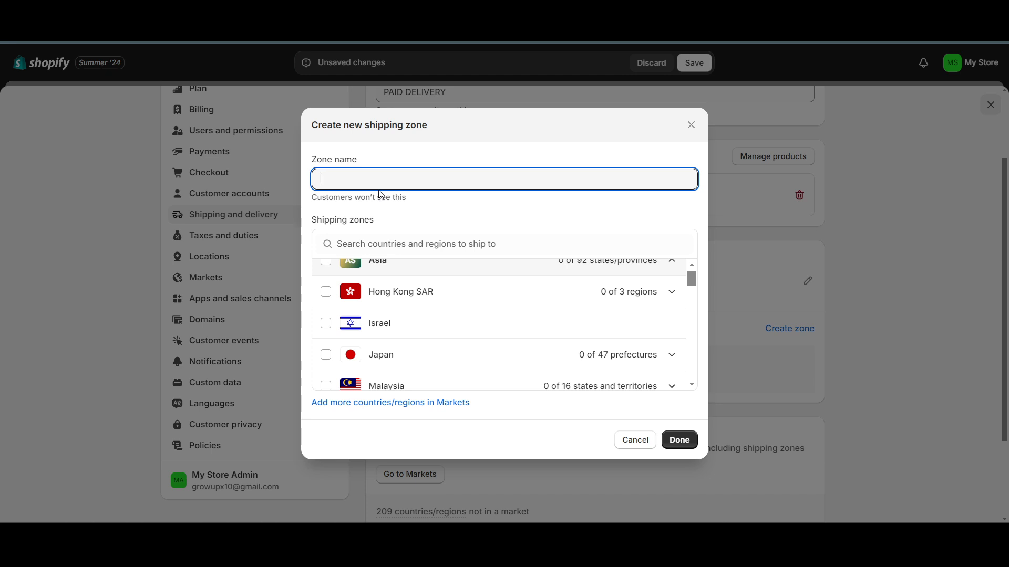
text(AISA ZONE)
scroll(347, 312, up, 1)
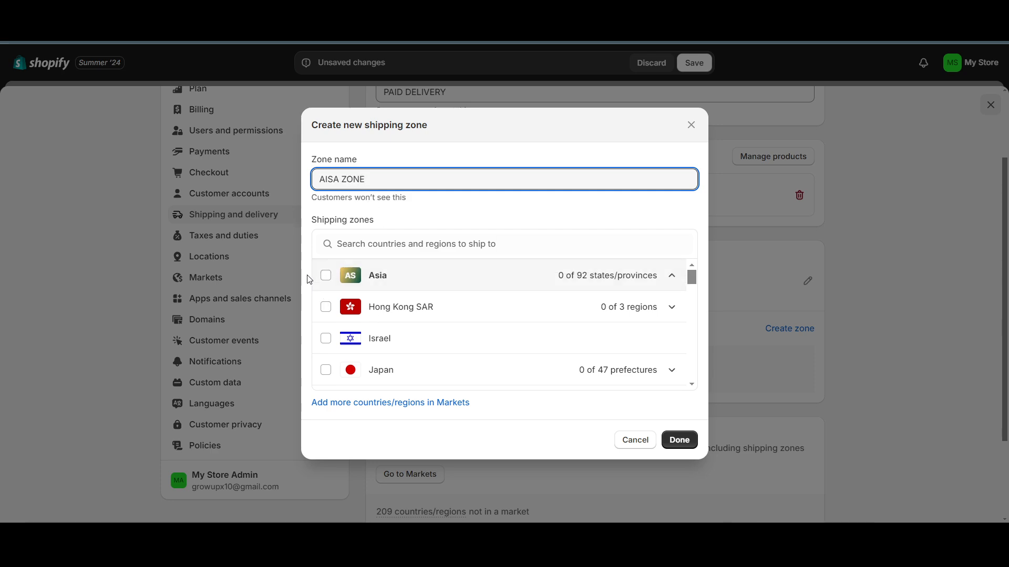
click(326, 275)
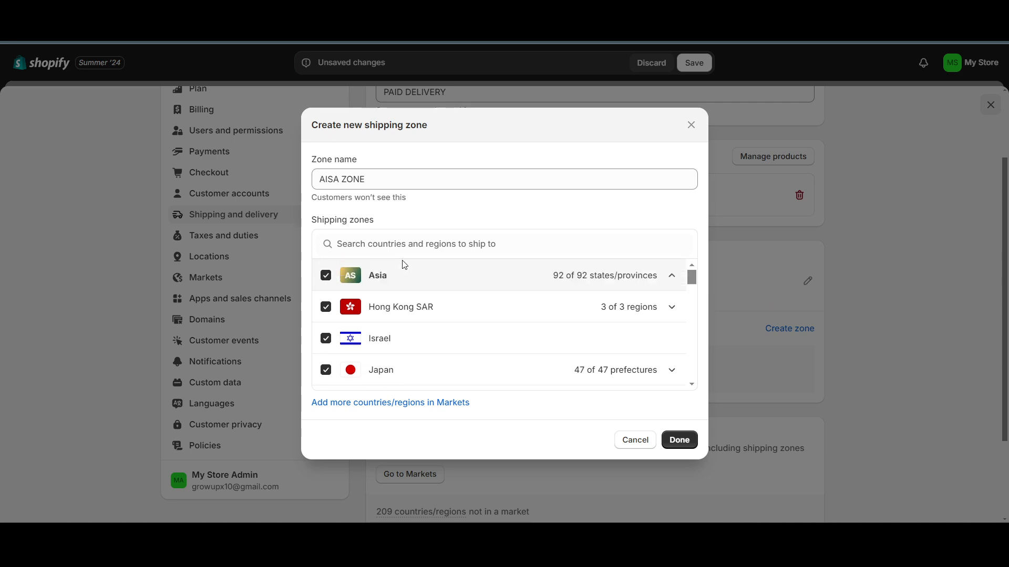
Step: Search the zone's countries and regions for INDIA, clear the search and finish creating the zone
click(388, 244)
text(INDIA)
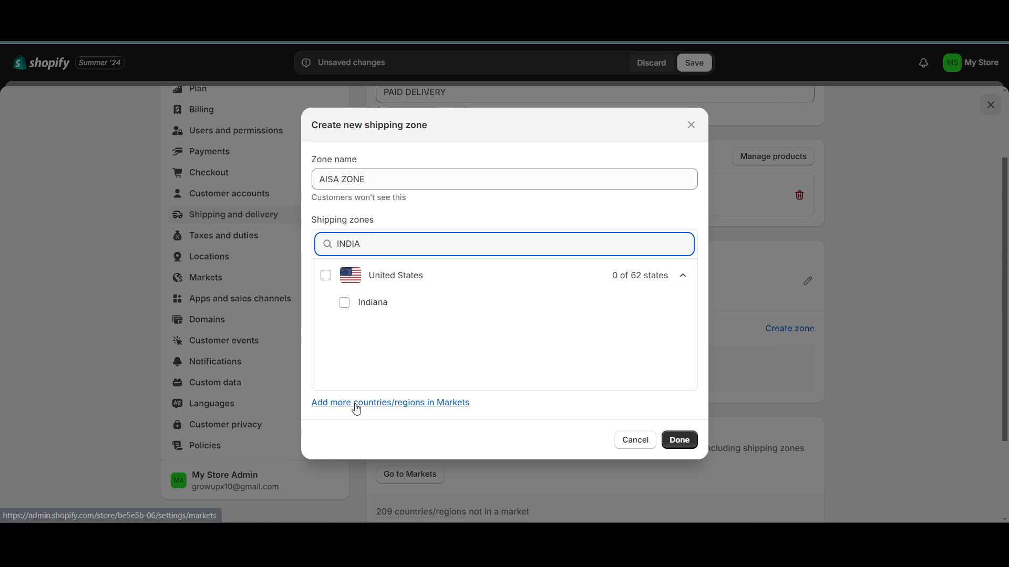
key(BackSpace)
key(BackSpace)
key(BackSpace)
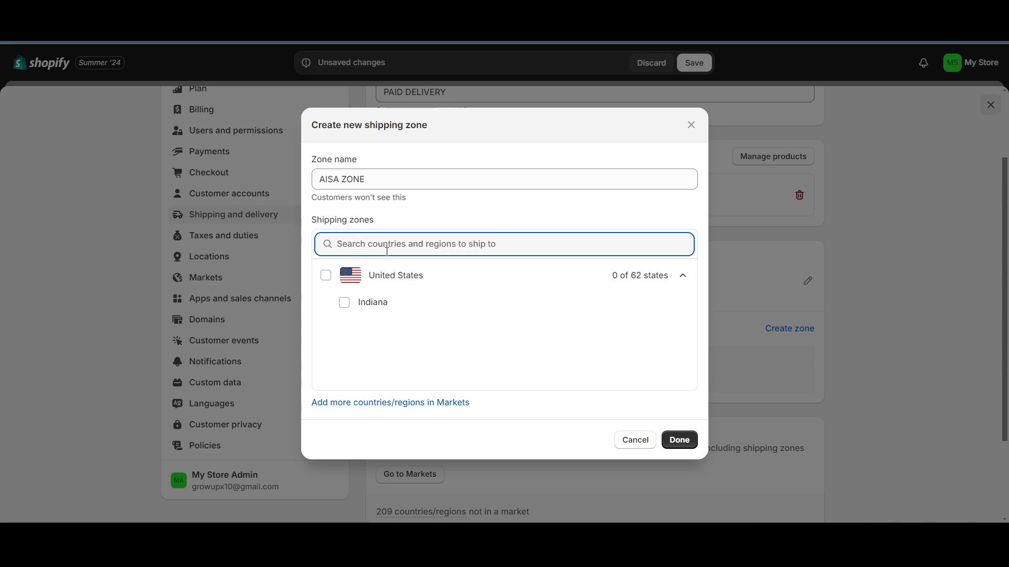
scroll(438, 340, down, 8)
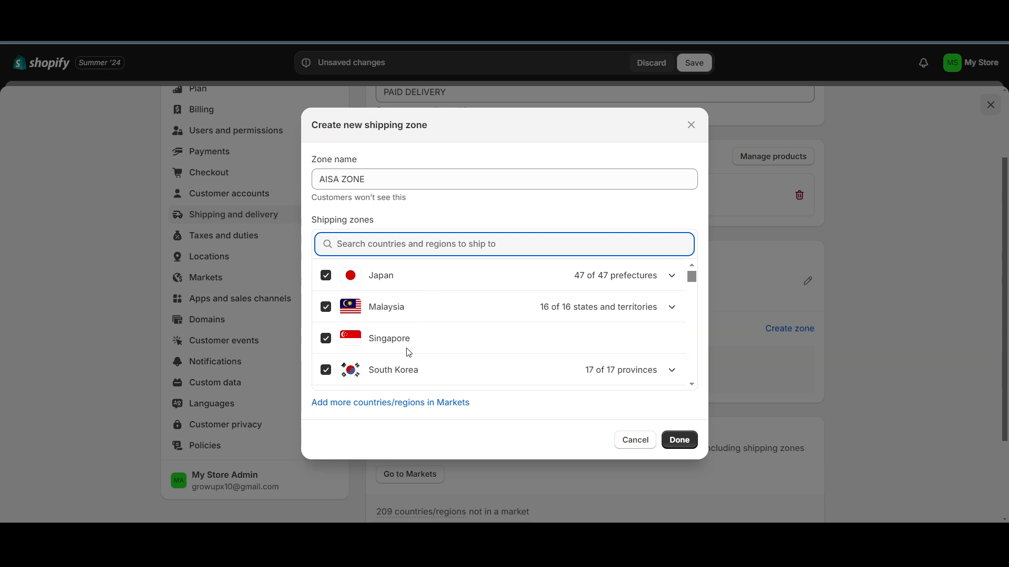
click(673, 443)
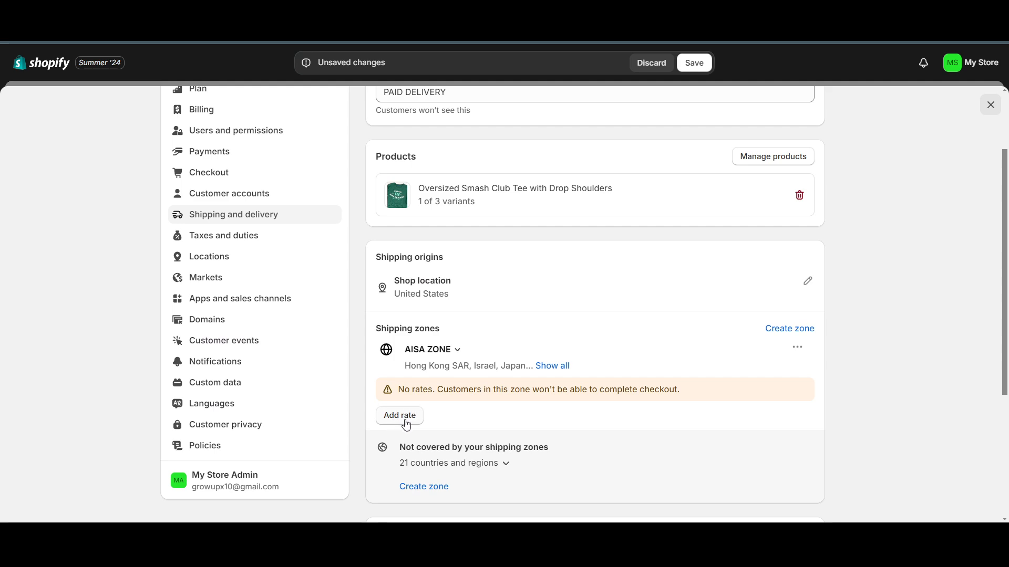
Step: Start adding a flat rate to AISA ZONE and set its price to $10.00
click(406, 423)
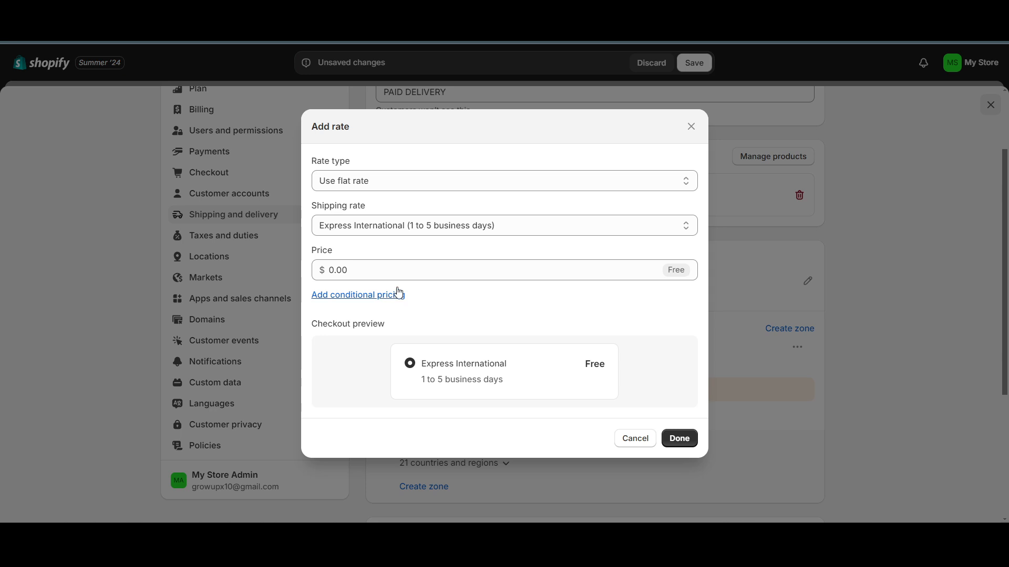
click(330, 270)
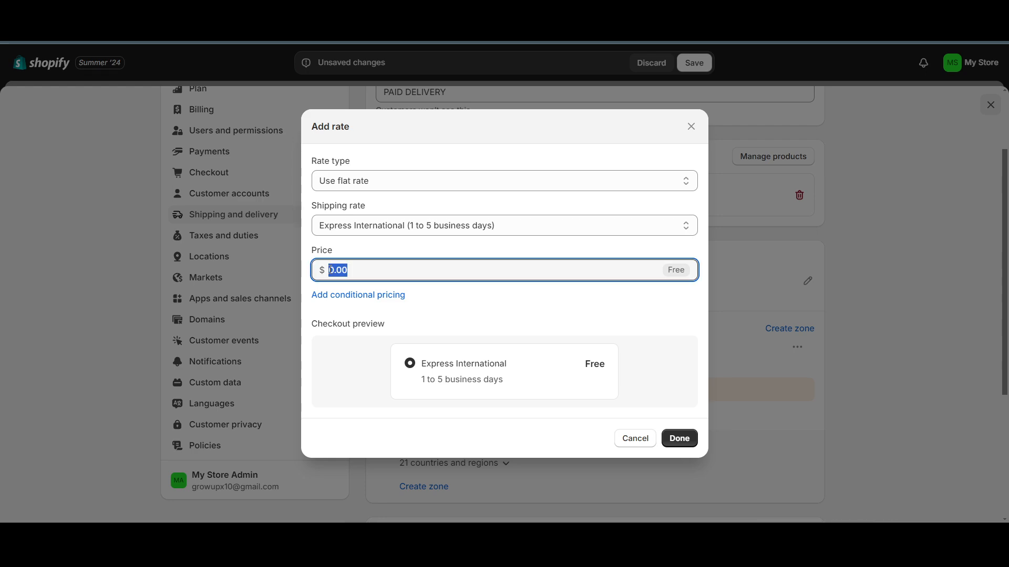
key(Right)
text(1)
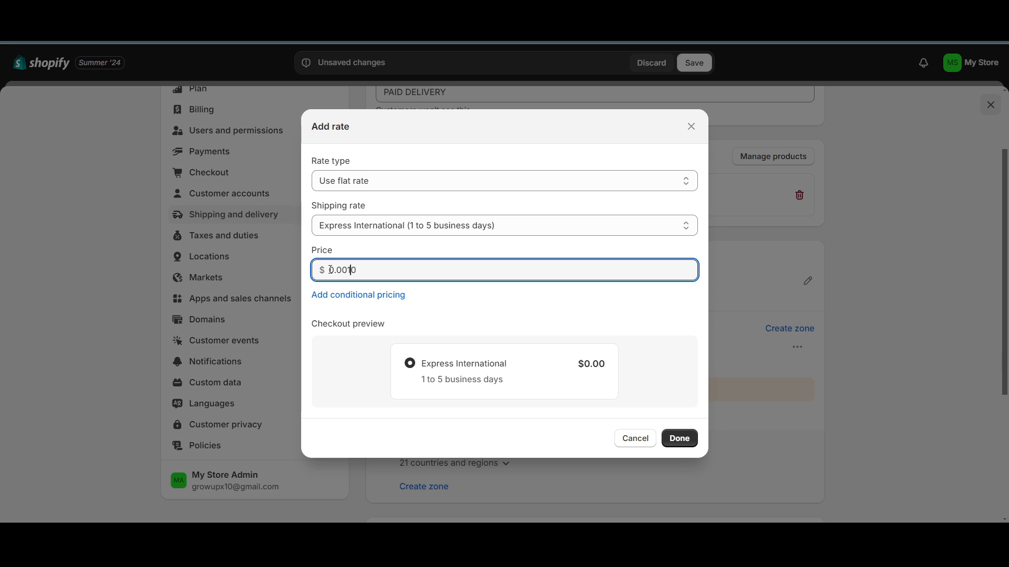
key(BackSpace)
key(BackSpace)
key(BackSpace)
key(BackSpace)
click(370, 274)
Step: Set the flat rate's shipping rate to Economy International (6 to 18 business days)
click(453, 229)
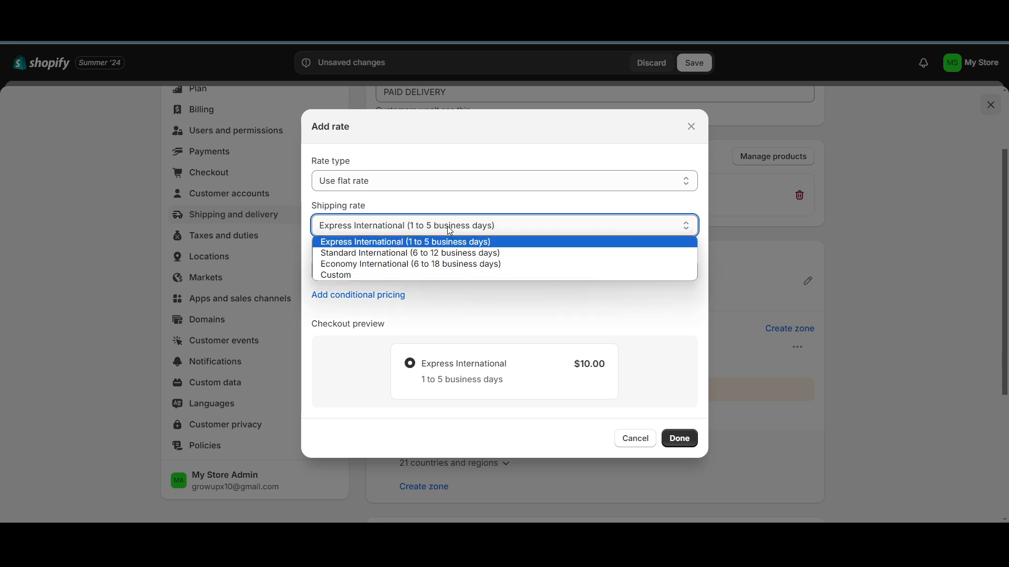
click(389, 264)
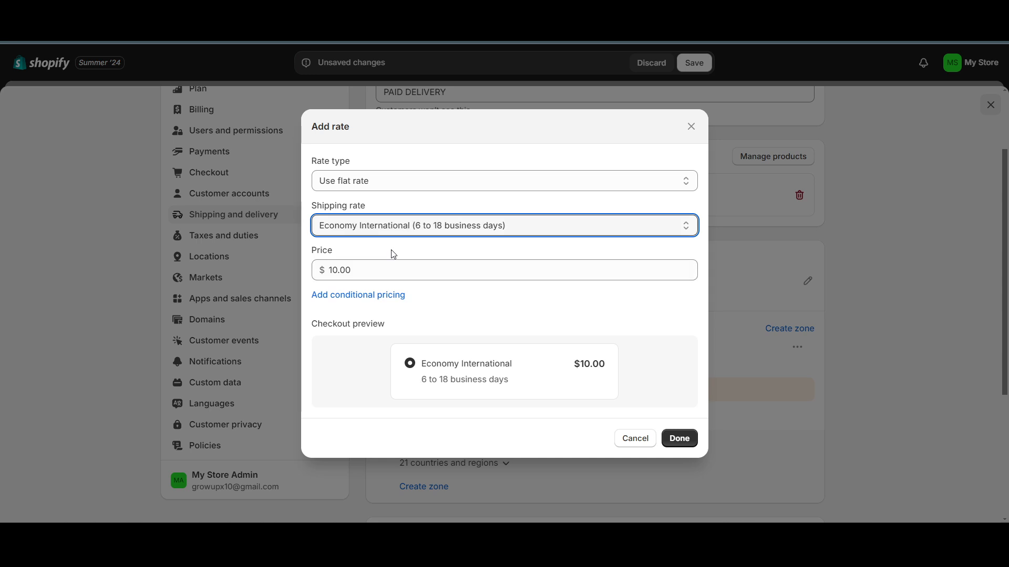
click(605, 234)
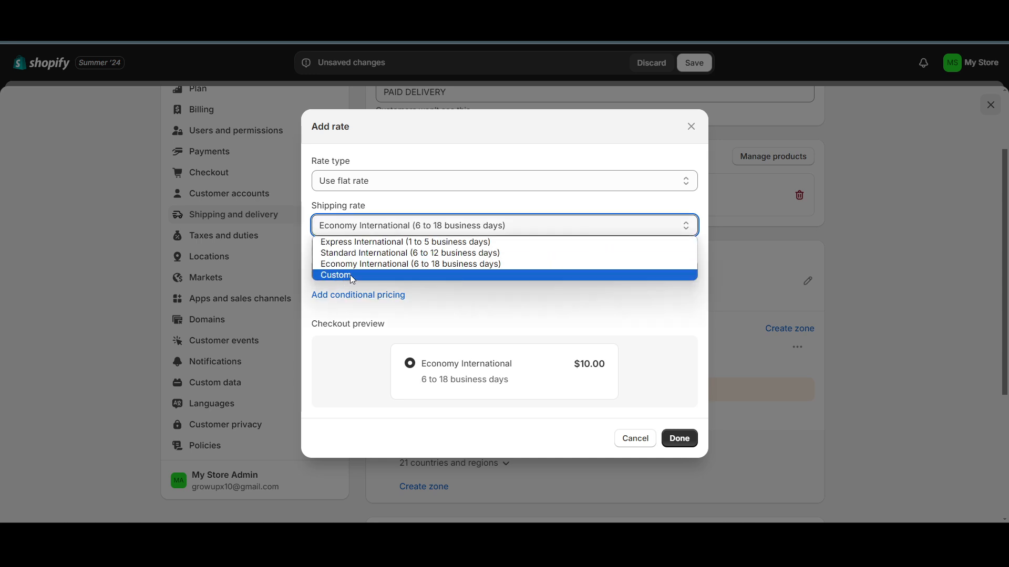
Step: Change the rate type to carrier or app calculated rates, choose UPS (Discounted rates from Shopify) and review its services and handling fee options
click(402, 181)
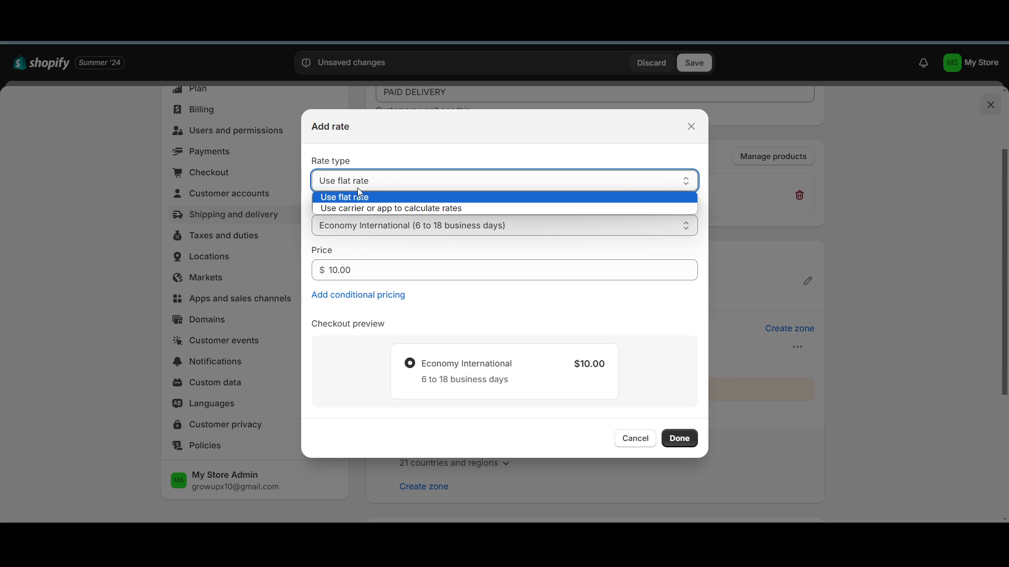
click(396, 209)
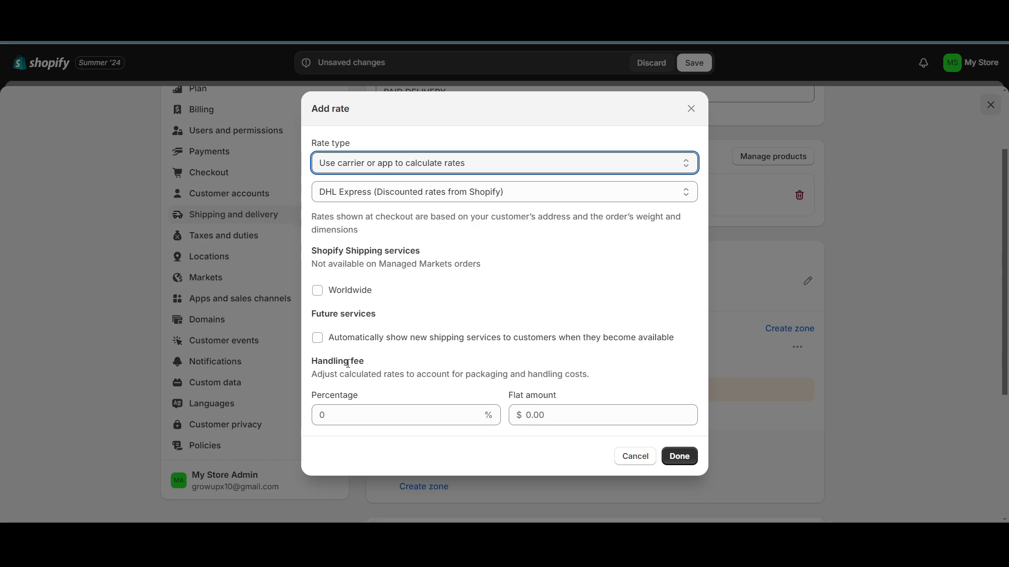
click(495, 194)
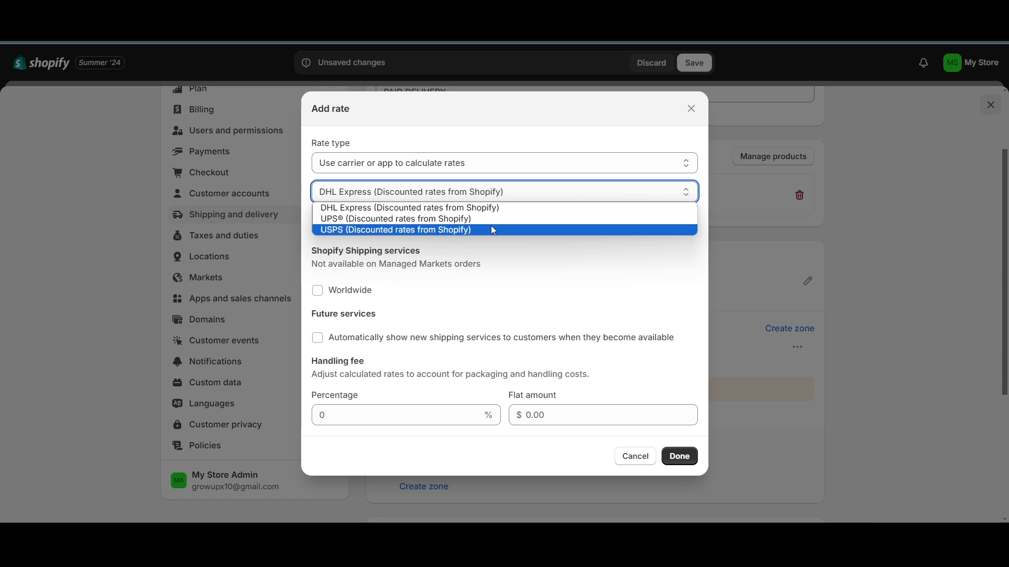
click(504, 273)
click(472, 195)
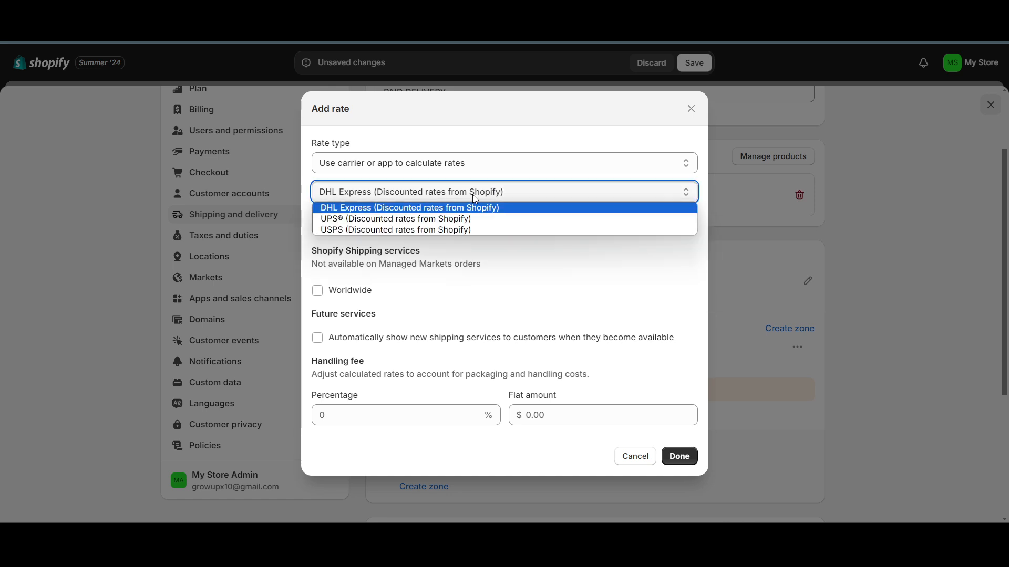
click(406, 219)
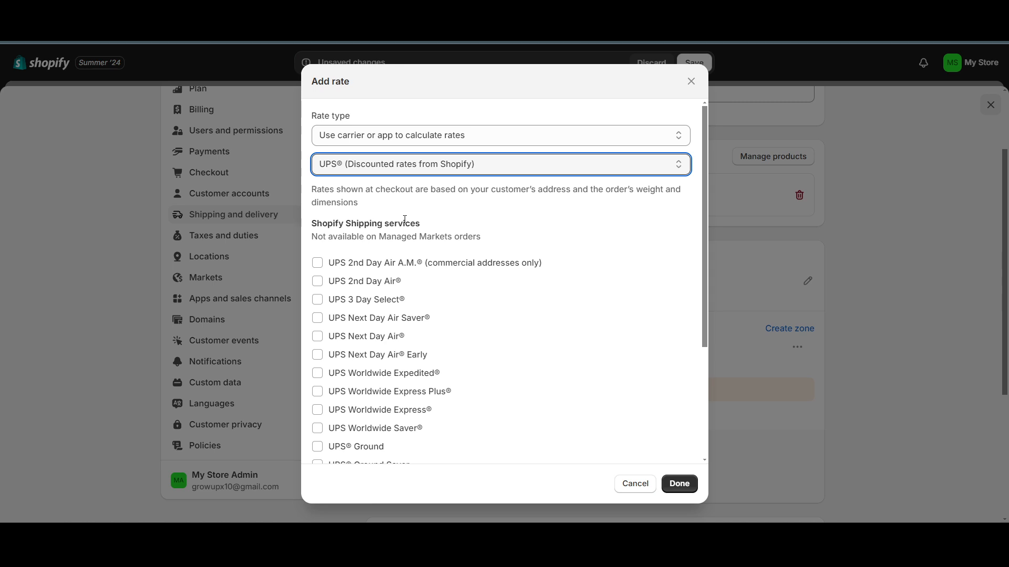
scroll(391, 304, down, 3)
scroll(341, 279, up, 1)
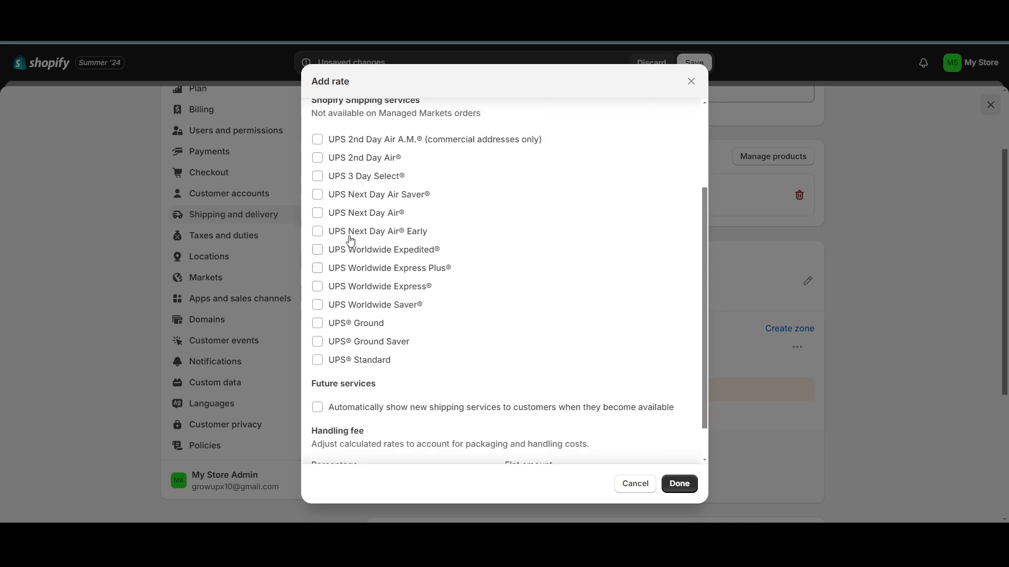
scroll(455, 335, down, 1)
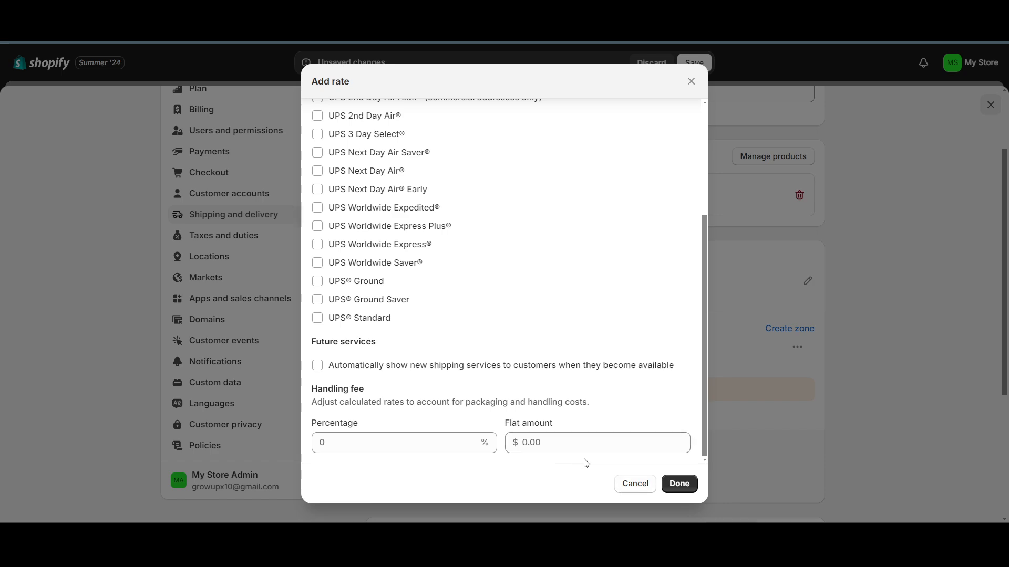
Step: Cancel the carrier-calculated rate and add a free flat Express International (1 to 5 business days) rate to AISA ZONE
click(634, 484)
scroll(745, 331, up, 1)
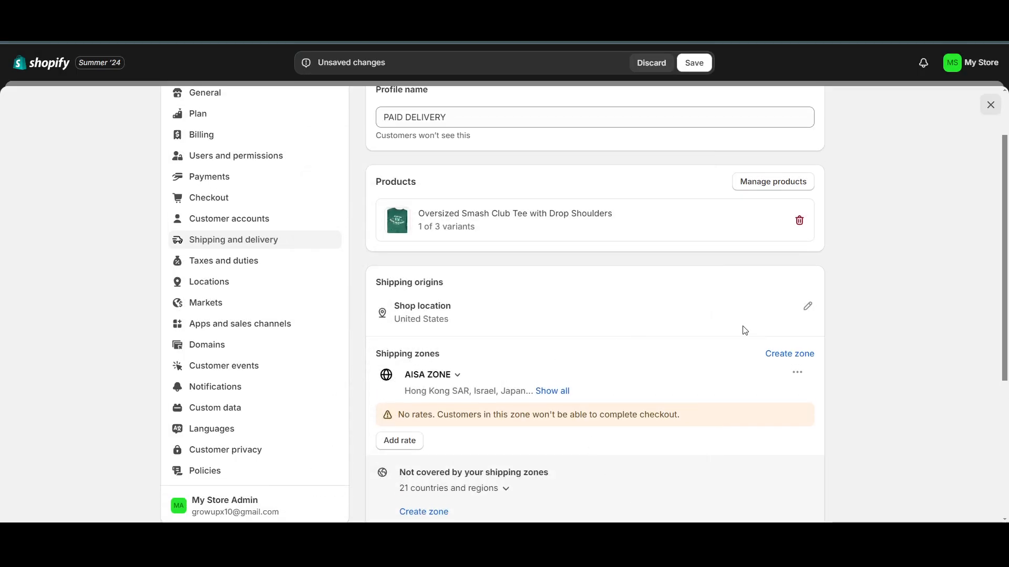
scroll(745, 331, down, 2)
click(400, 354)
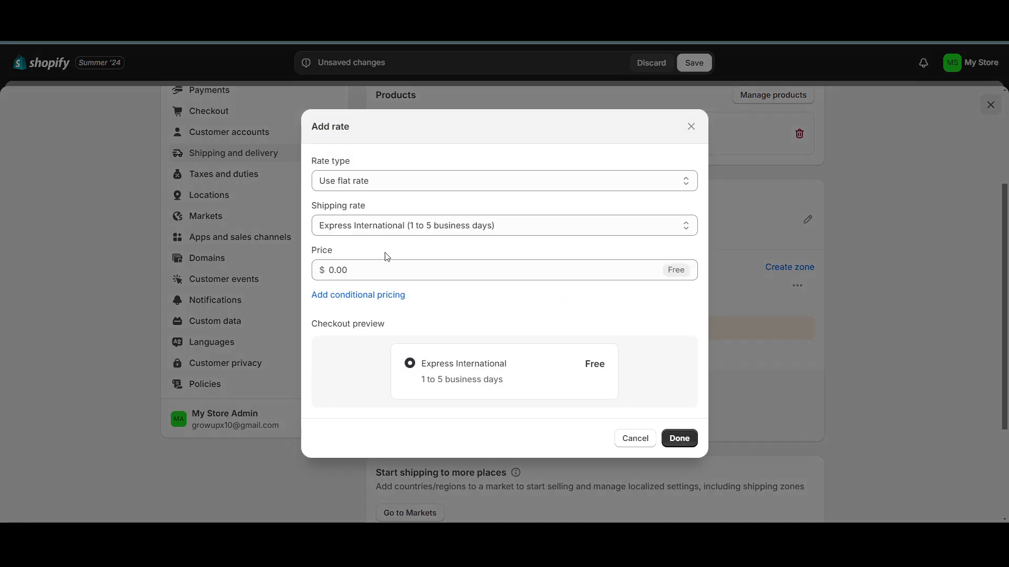
double_click(339, 271)
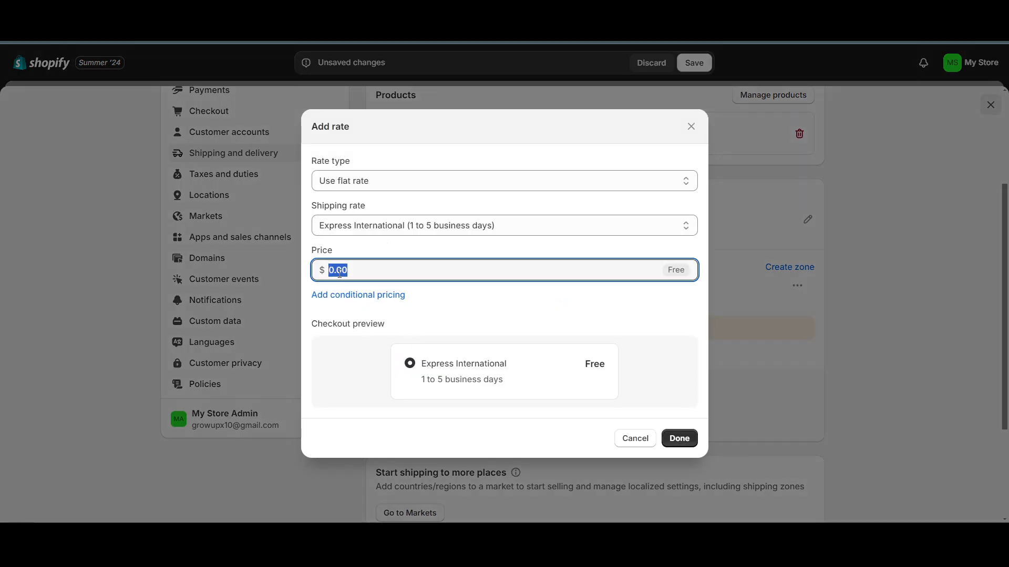
text(0.010)
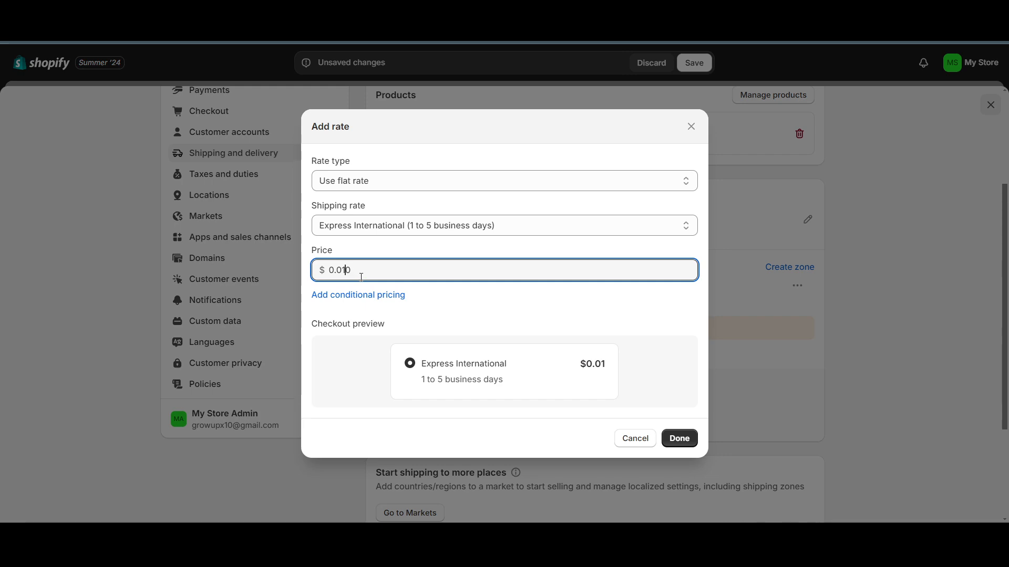
key(BackSpace)
click(677, 439)
Step: Open the zone creation dialog, dismiss it without adding a zone, and save the PAID DELIVERY profile
scroll(618, 367, down, 4)
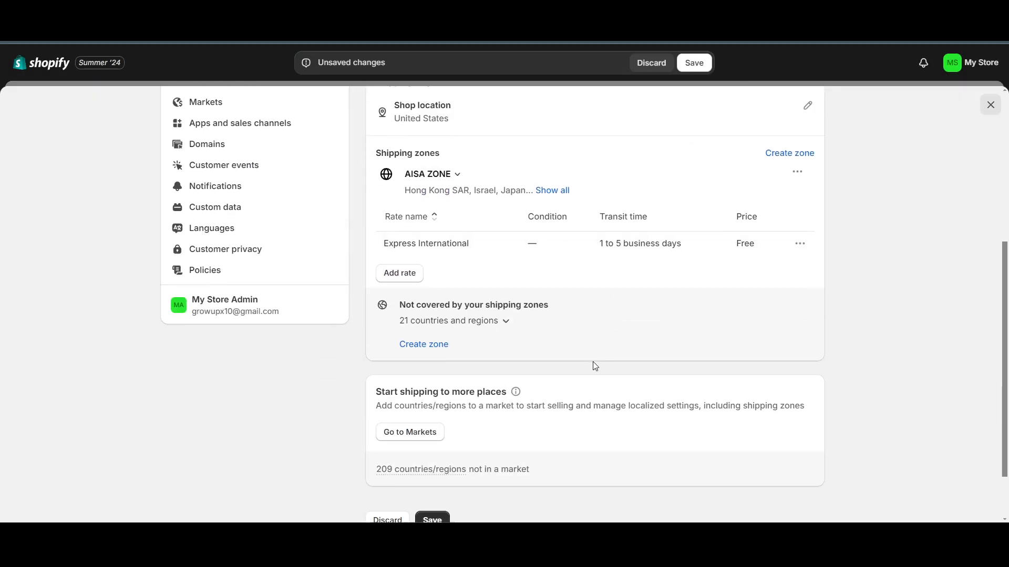
scroll(578, 315, up, 2)
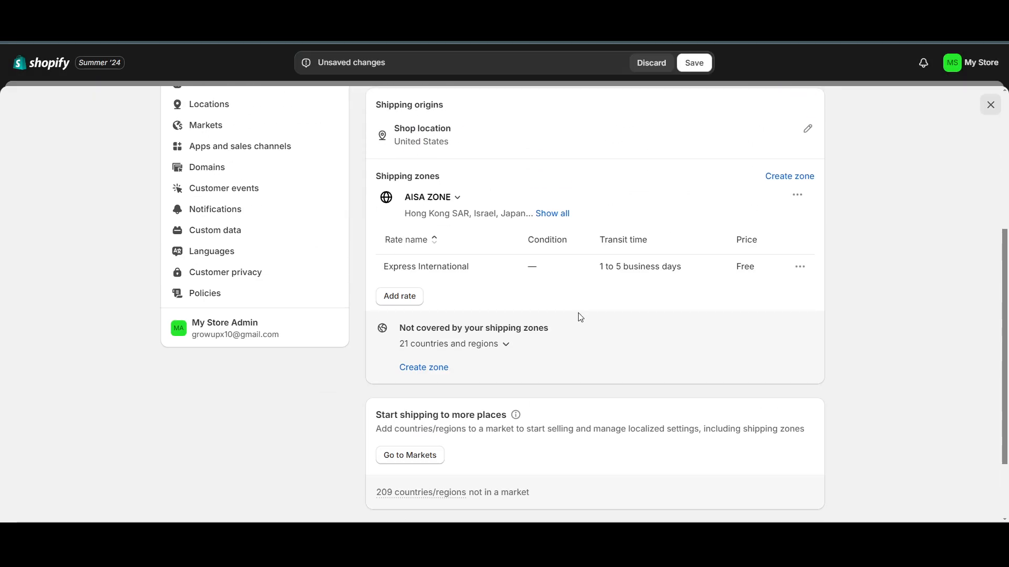
click(774, 177)
click(691, 130)
scroll(537, 321, down, 2)
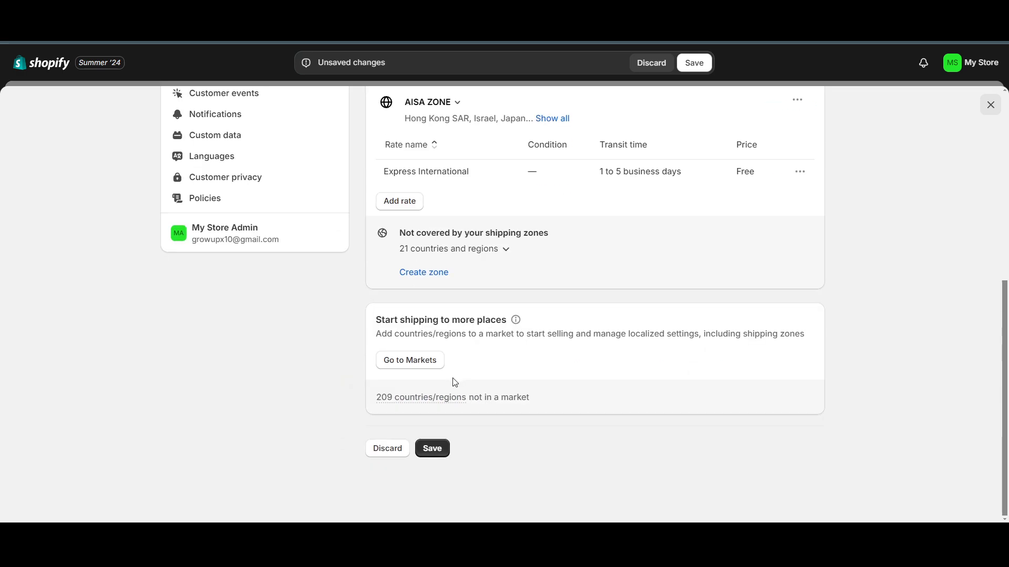
click(434, 448)
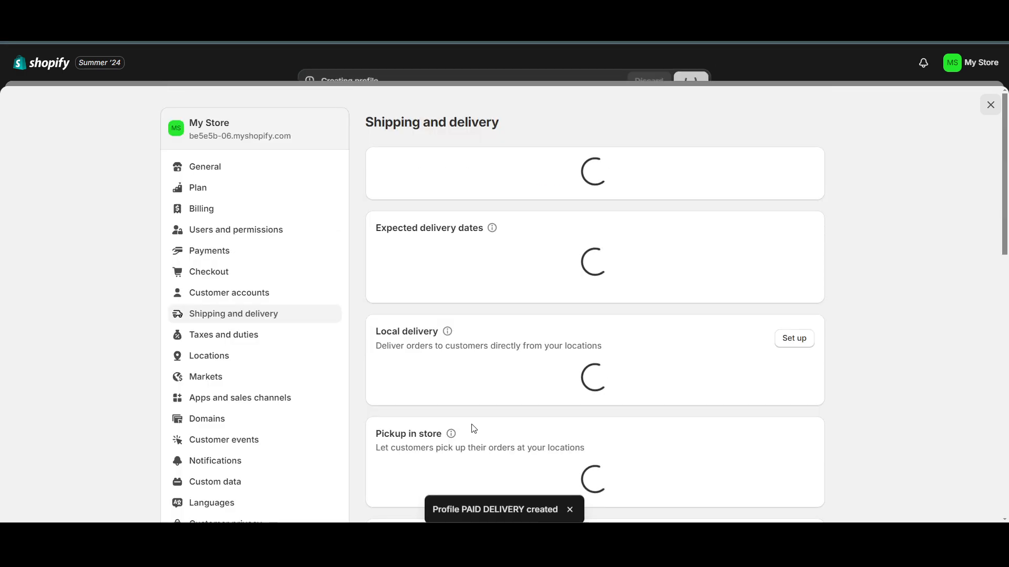
Step: Review the shipping profiles and the expected delivery dates, local delivery, in-store pickup and delivery customization sections
scroll(504, 248, down, 1)
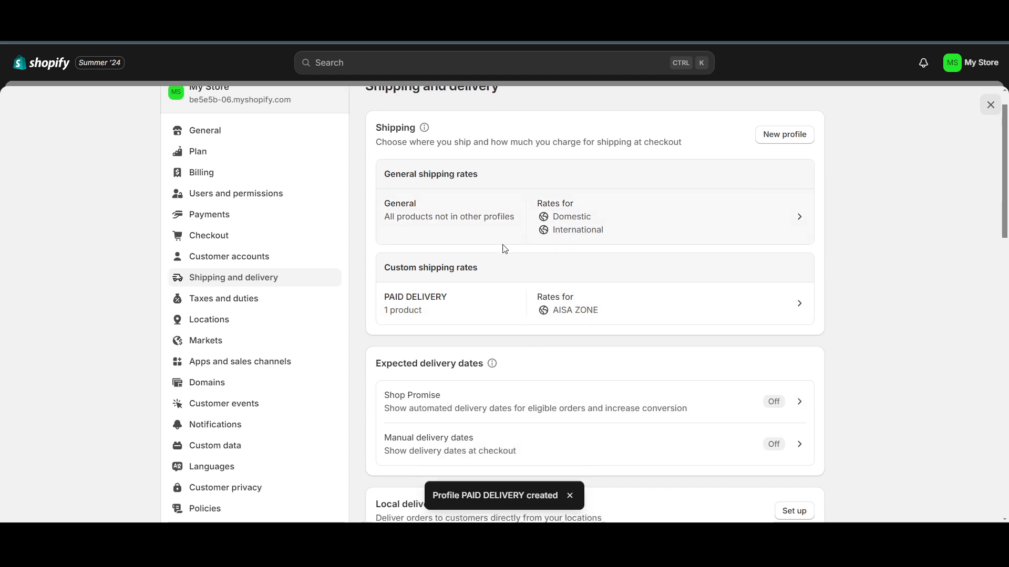
scroll(451, 255, up, 1)
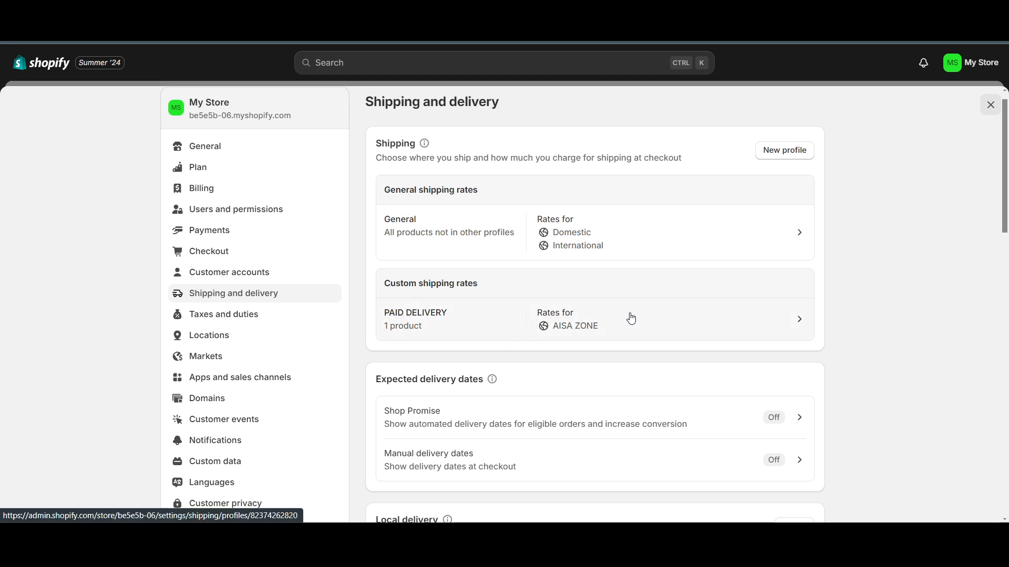
scroll(607, 332, down, 2)
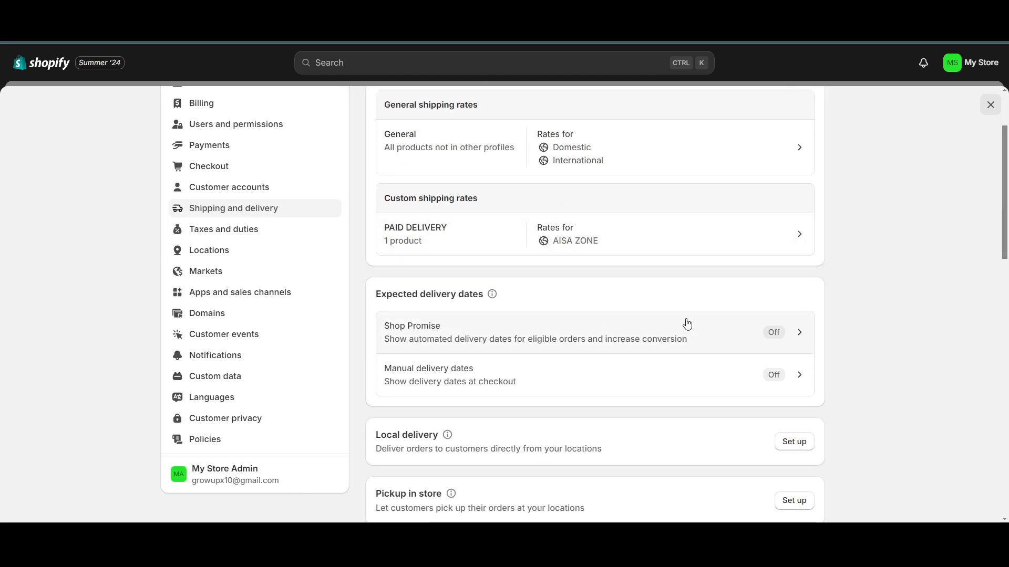
scroll(644, 335, down, 2)
scroll(599, 322, down, 1)
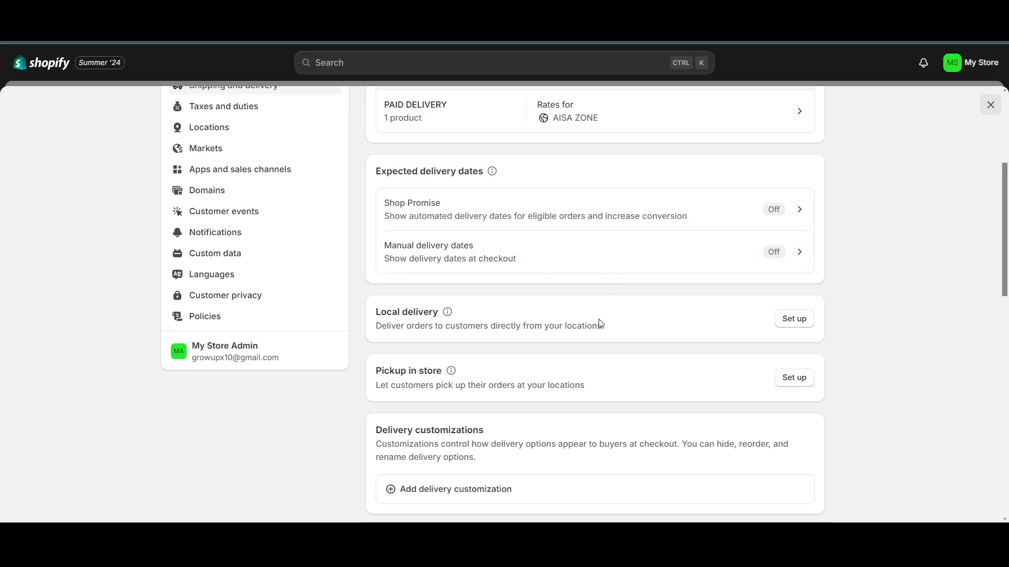
scroll(598, 321, up, 2)
scroll(598, 321, down, 8)
scroll(599, 294, up, 12)
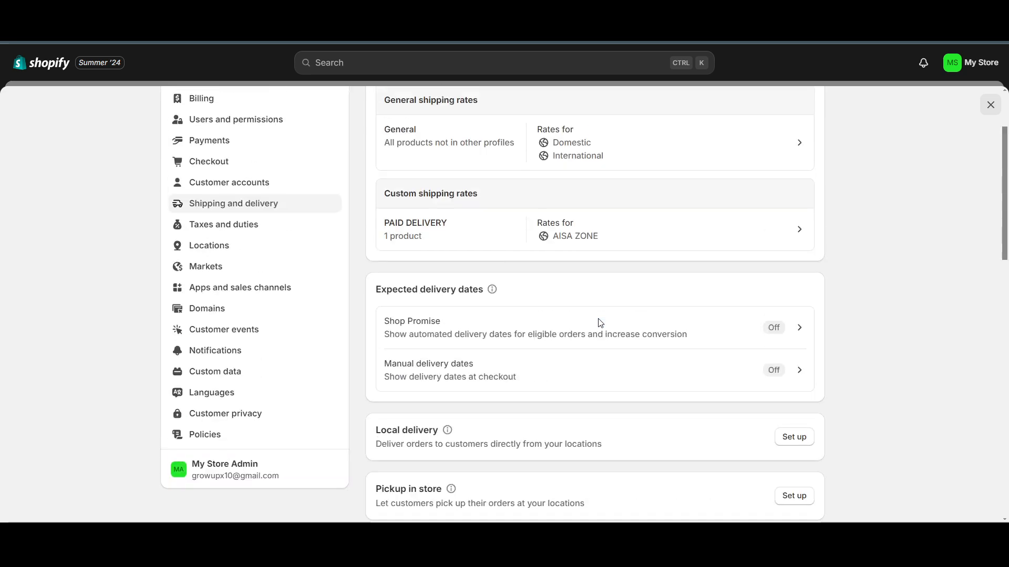
scroll(467, 310, down, 2)
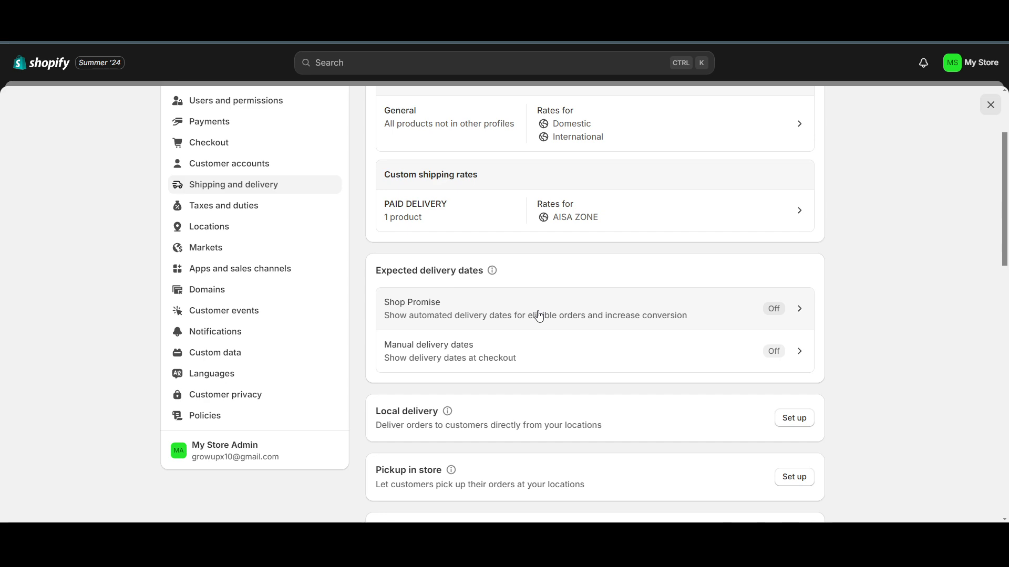
scroll(538, 316, down, 2)
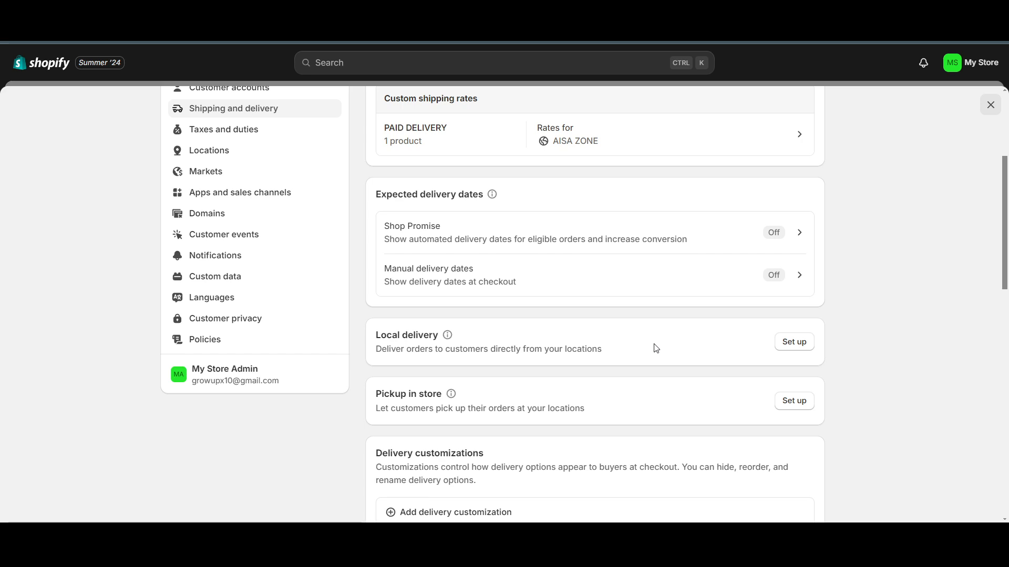
Step: Try offering local delivery from the Shop location with delivery zones based on ZIP codes
click(794, 342)
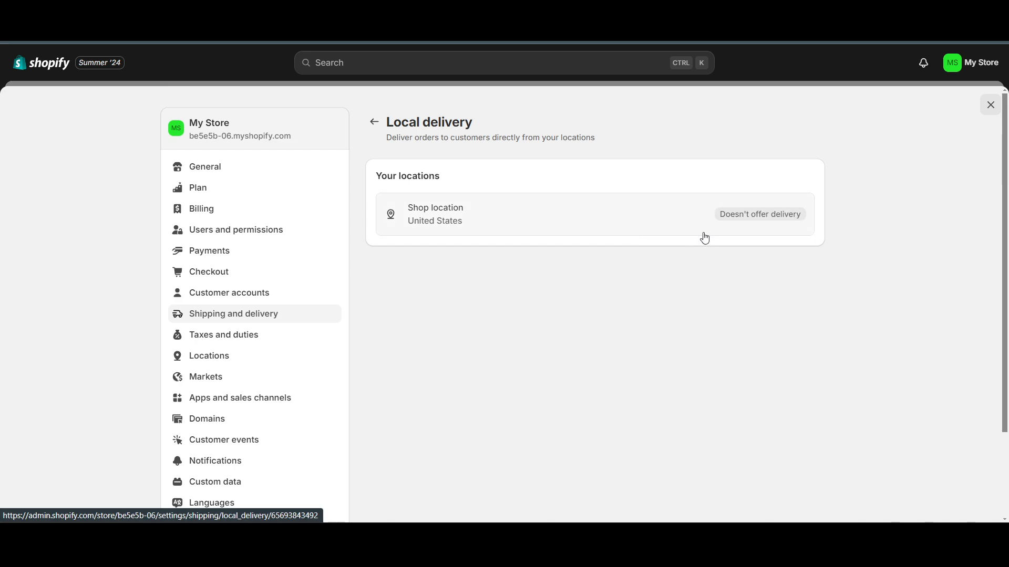
click(720, 228)
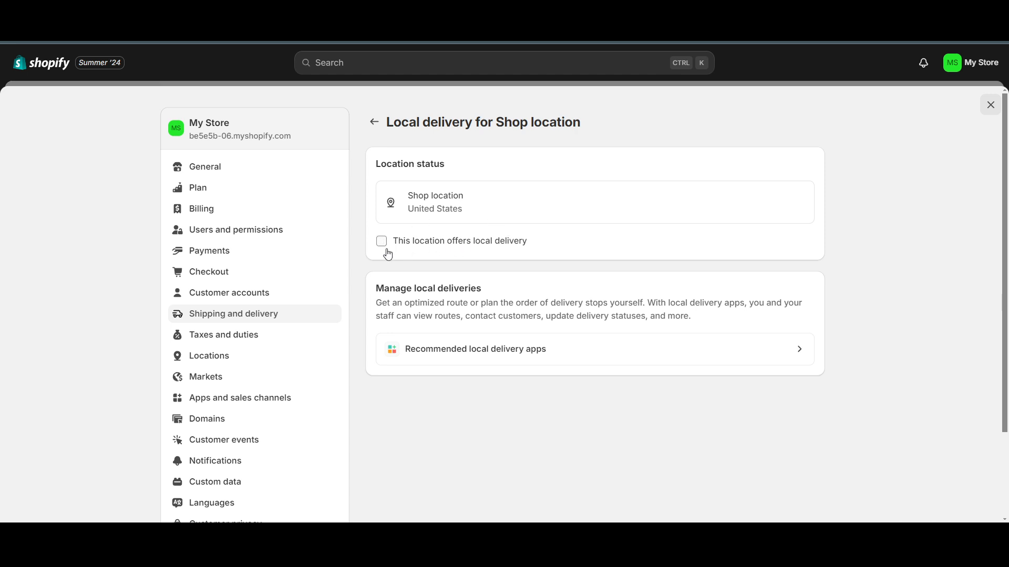
click(381, 247)
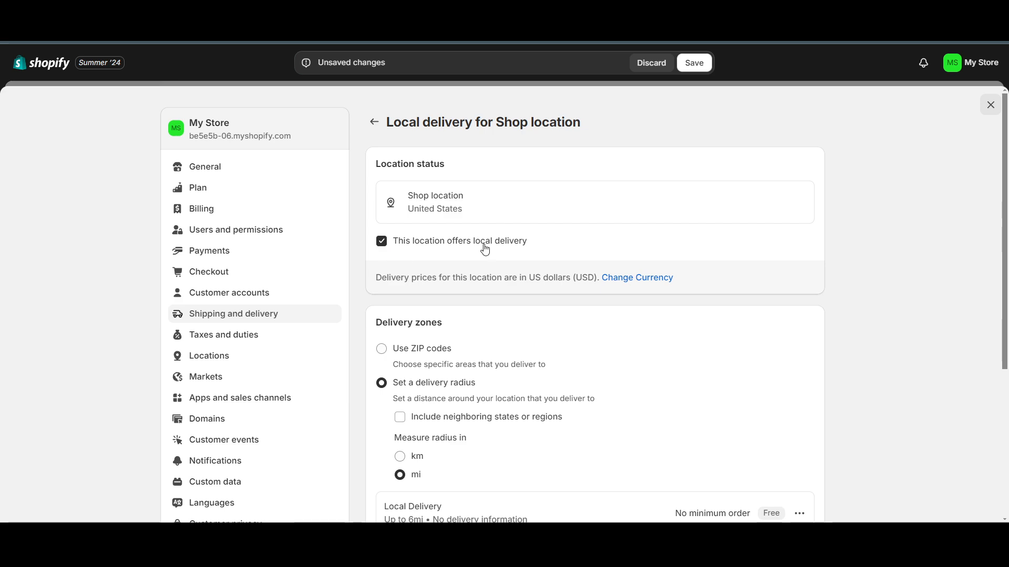
scroll(406, 346, down, 2)
click(382, 281)
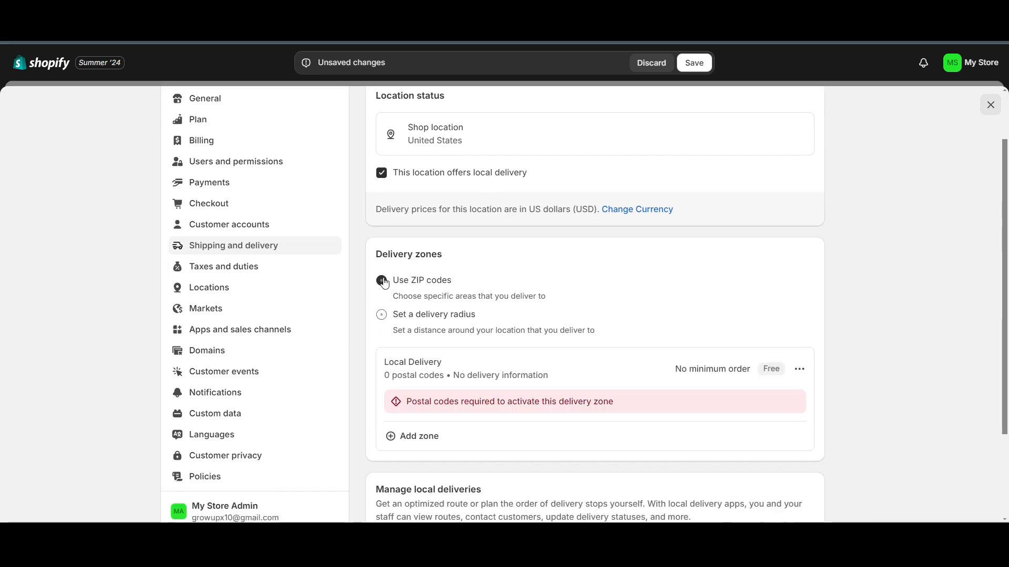
scroll(473, 331, down, 1)
scroll(434, 321, down, 2)
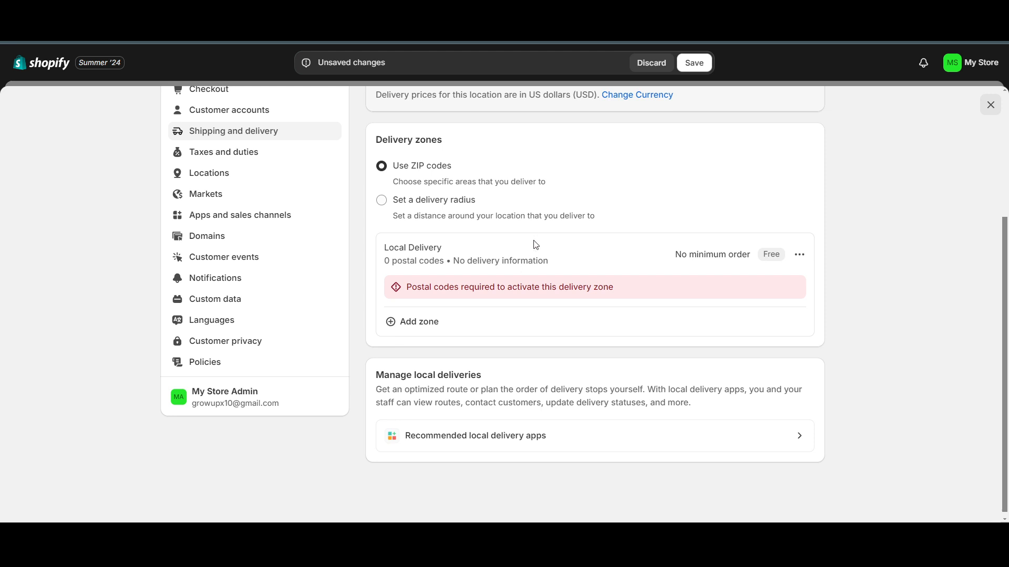
scroll(536, 244, up, 3)
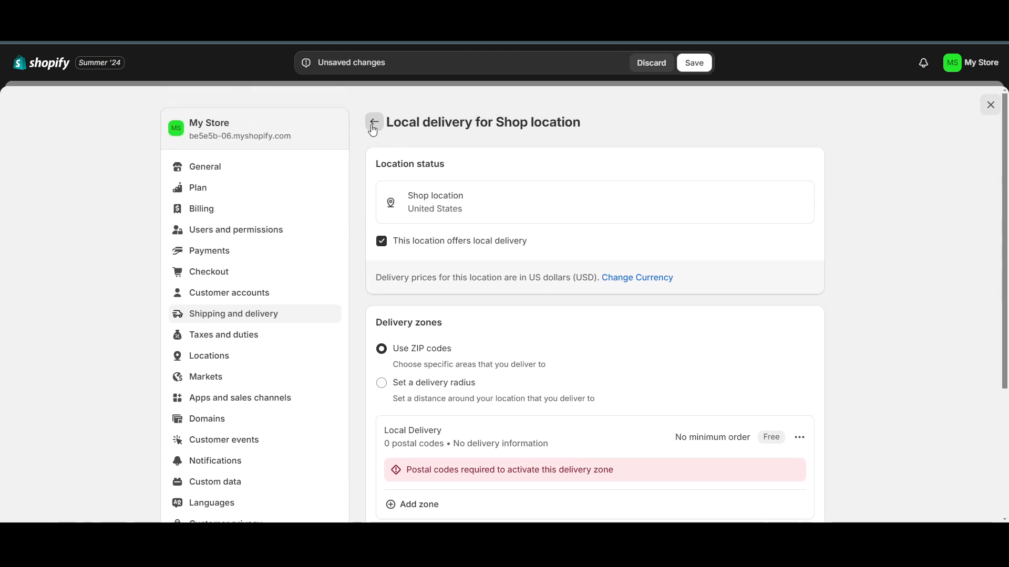
Step: Discard the unsaved local delivery changes for the Shop location and return to the shipping and delivery settings
click(373, 124)
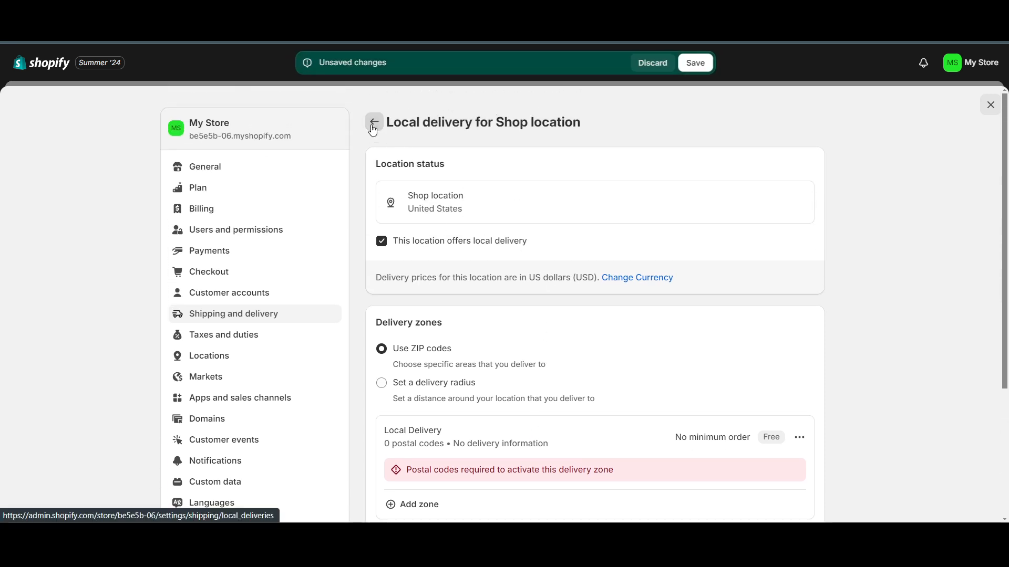
click(693, 74)
click(654, 63)
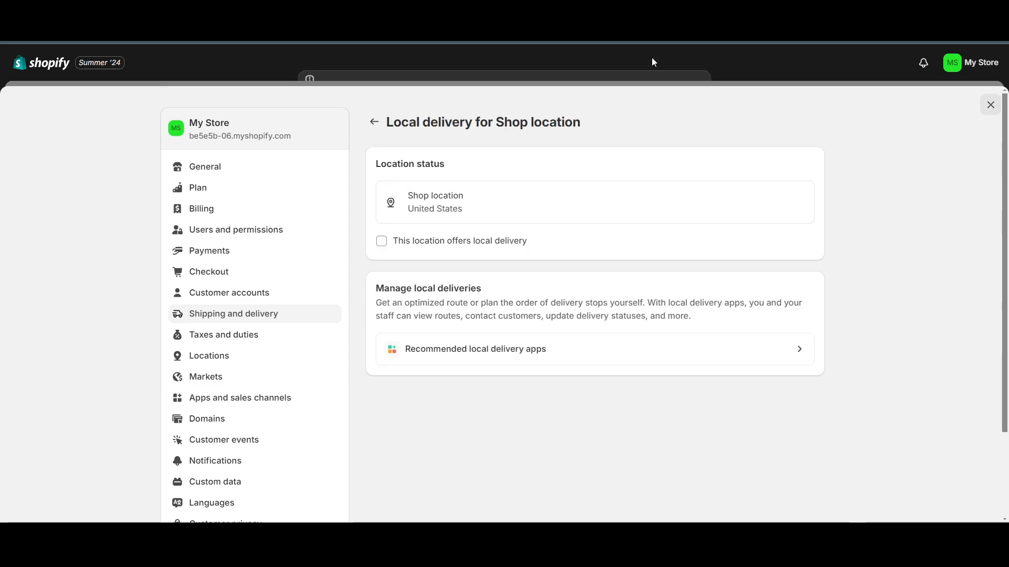
click(374, 122)
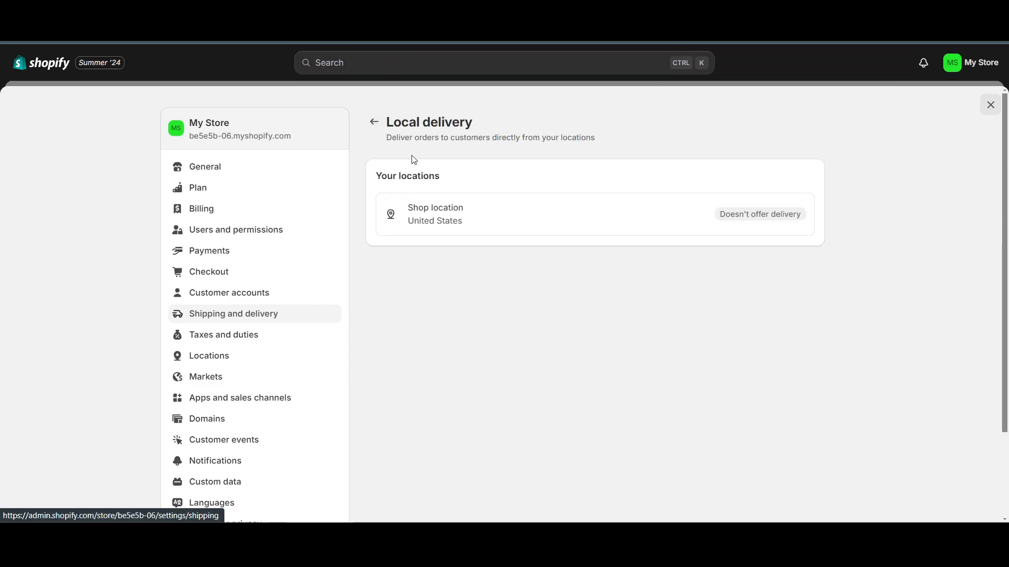
click(374, 122)
Step: Start adding a delivery customization and open the Shopify App Store listing of apps that support it
scroll(522, 286, down, 3)
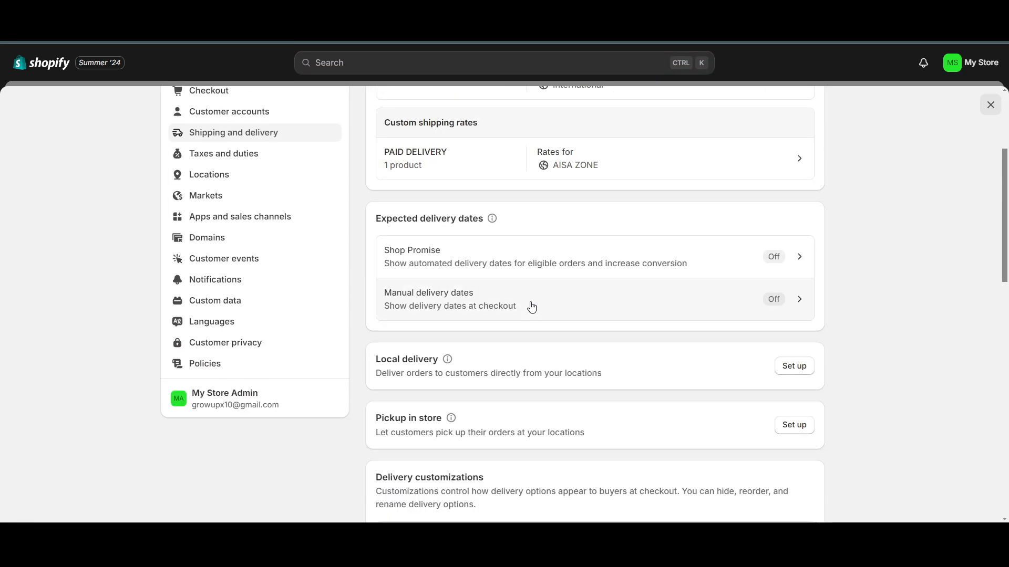
scroll(536, 319, down, 2)
scroll(446, 304, down, 2)
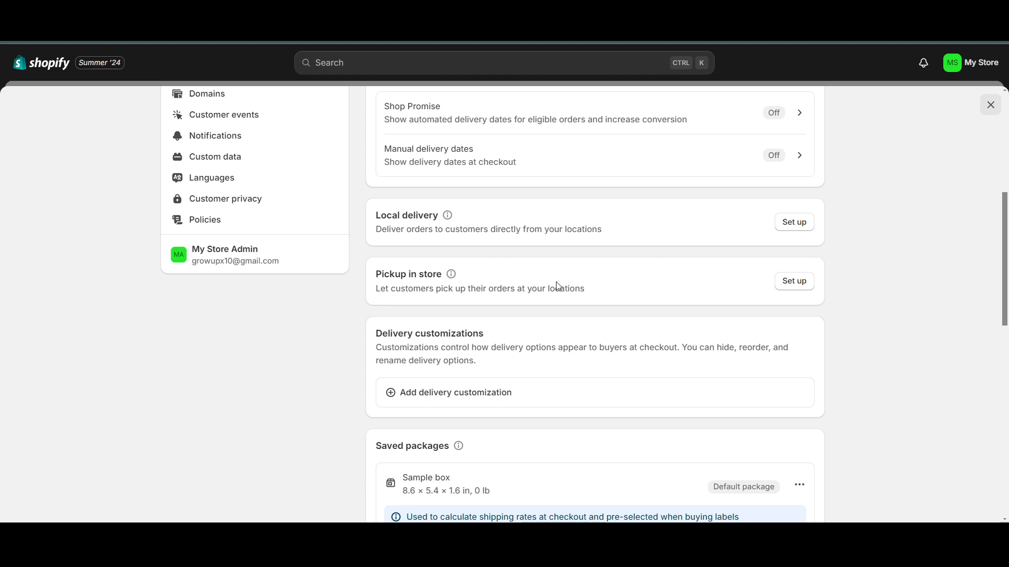
scroll(558, 286, down, 3)
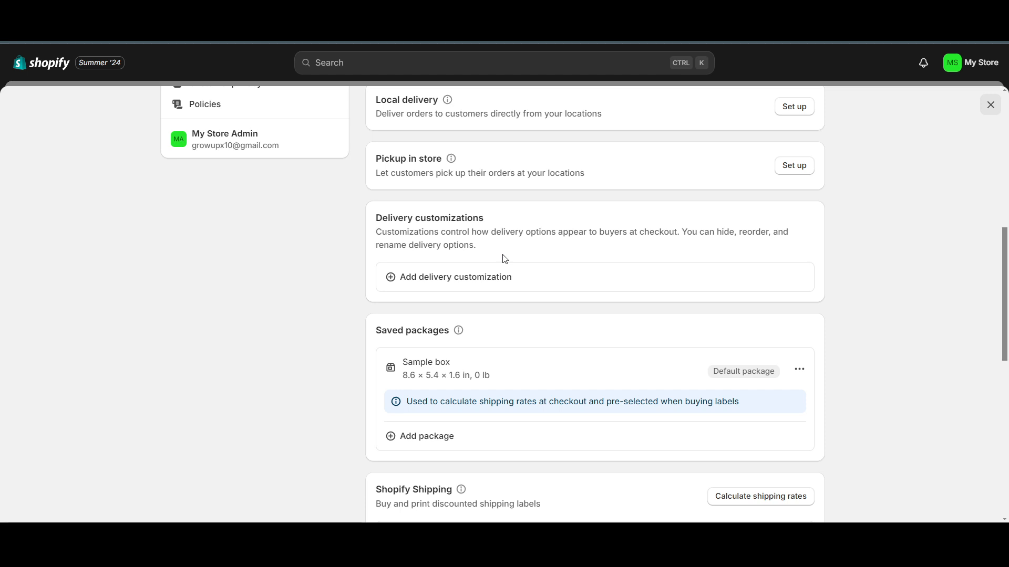
click(457, 280)
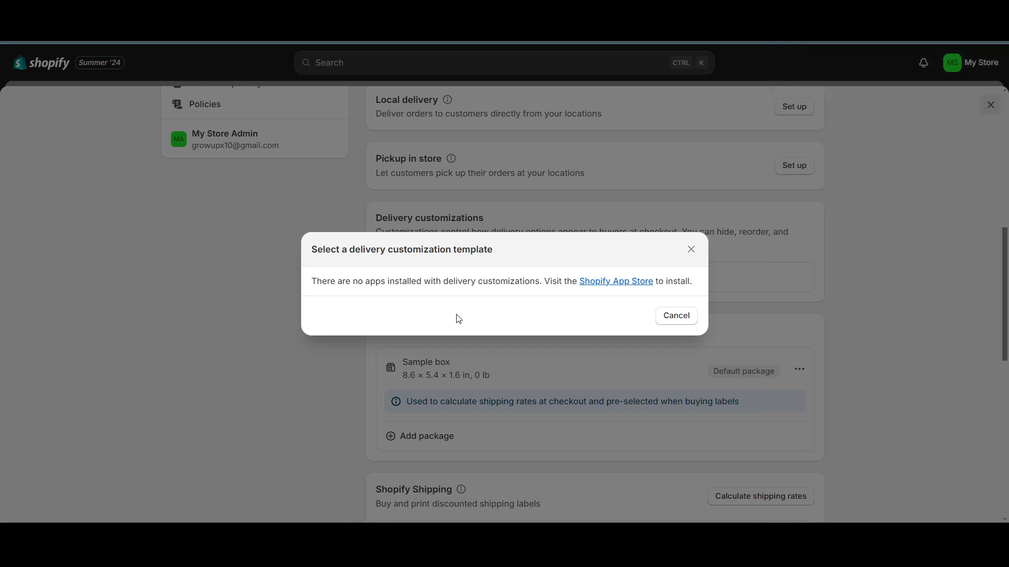
click(606, 284)
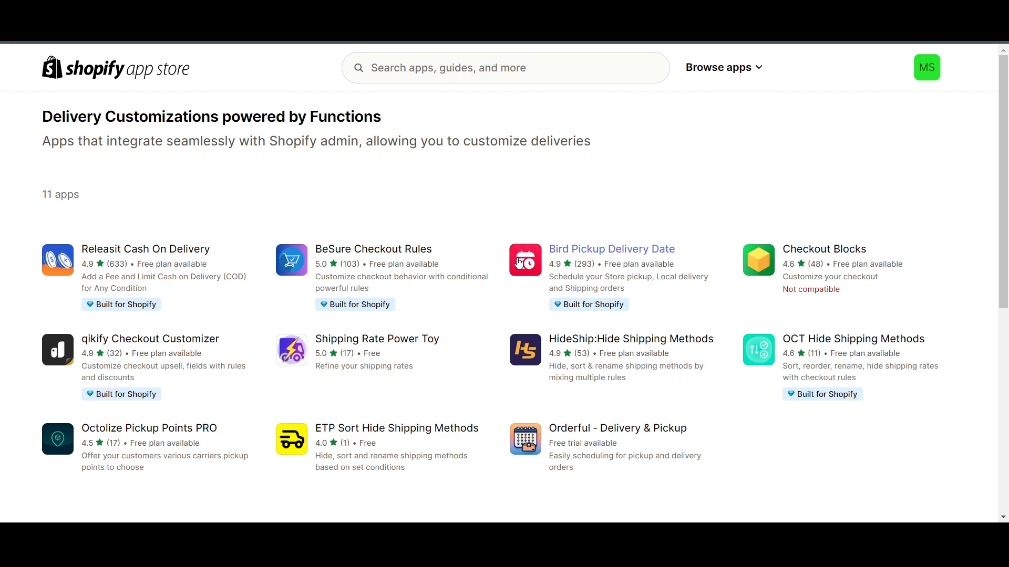
Step: Browse the delivery customization apps, return to the store's shipping settings and dismiss the template dialog
scroll(349, 239, down, 2)
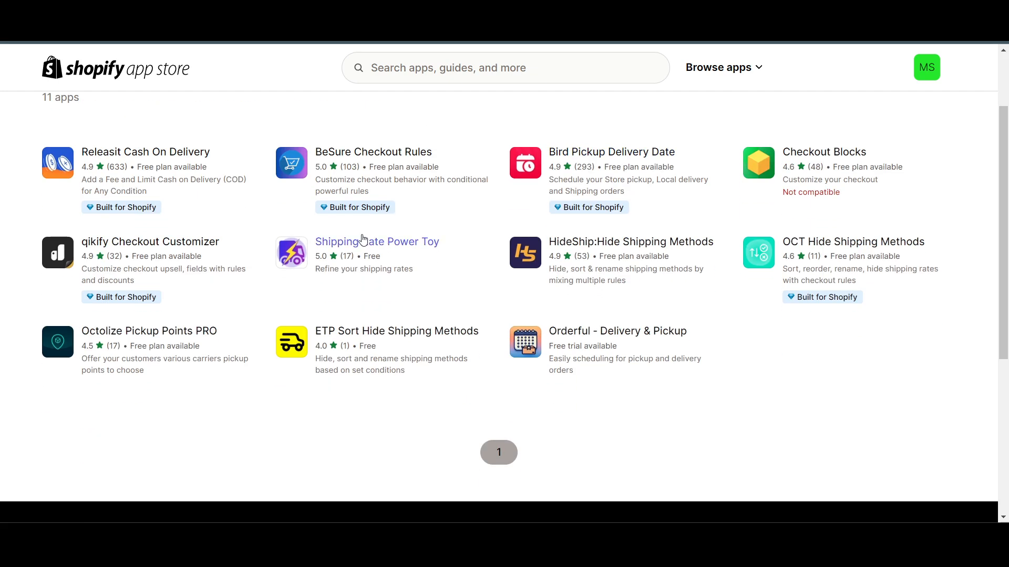
scroll(647, 404, down, 2)
scroll(648, 403, up, 2)
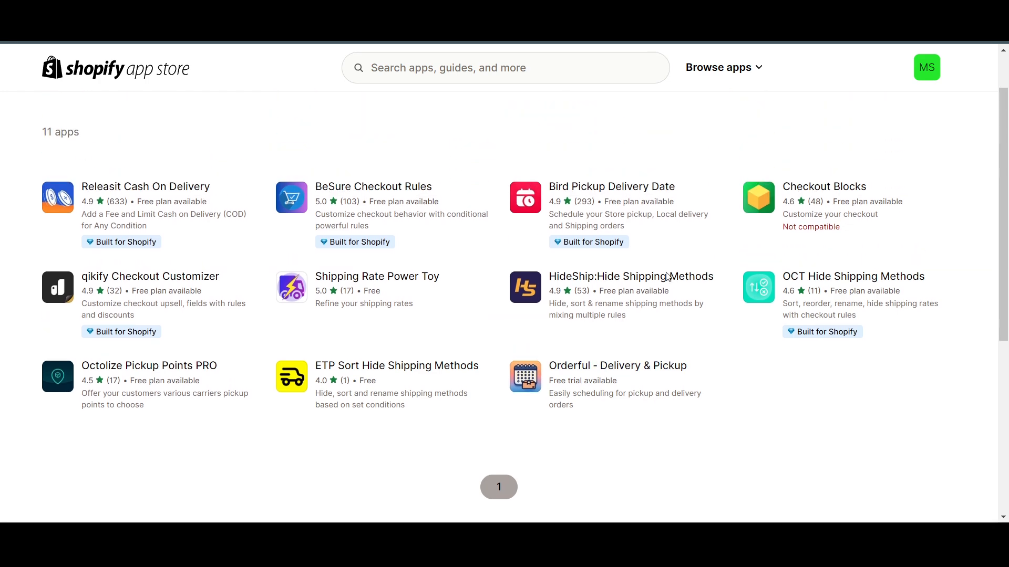
click(210, 10)
click(675, 318)
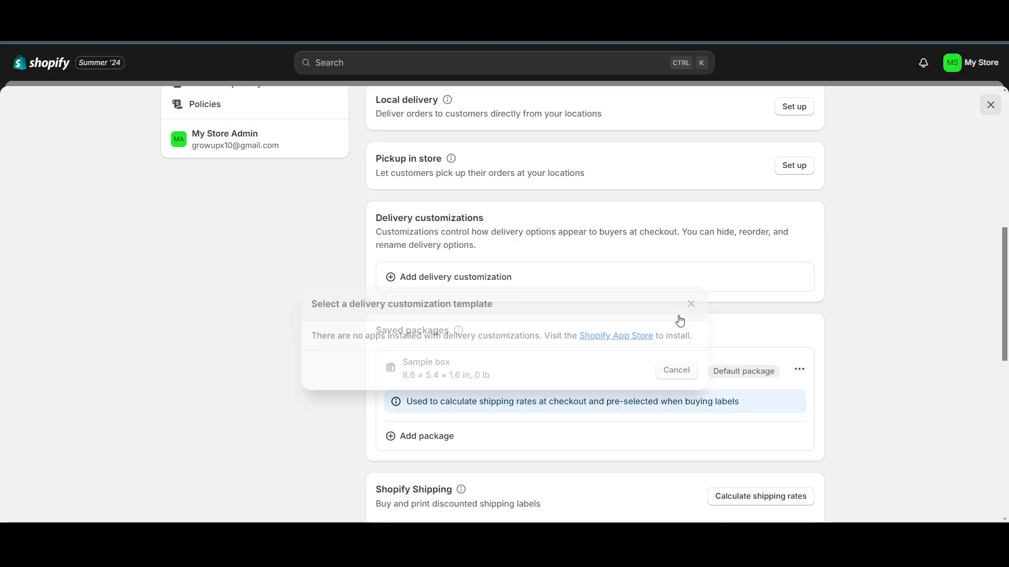
Step: Review the saved packages, Shopify Shipping carriers and third-party rates sections, and open the packing slip template
scroll(576, 356, down, 2)
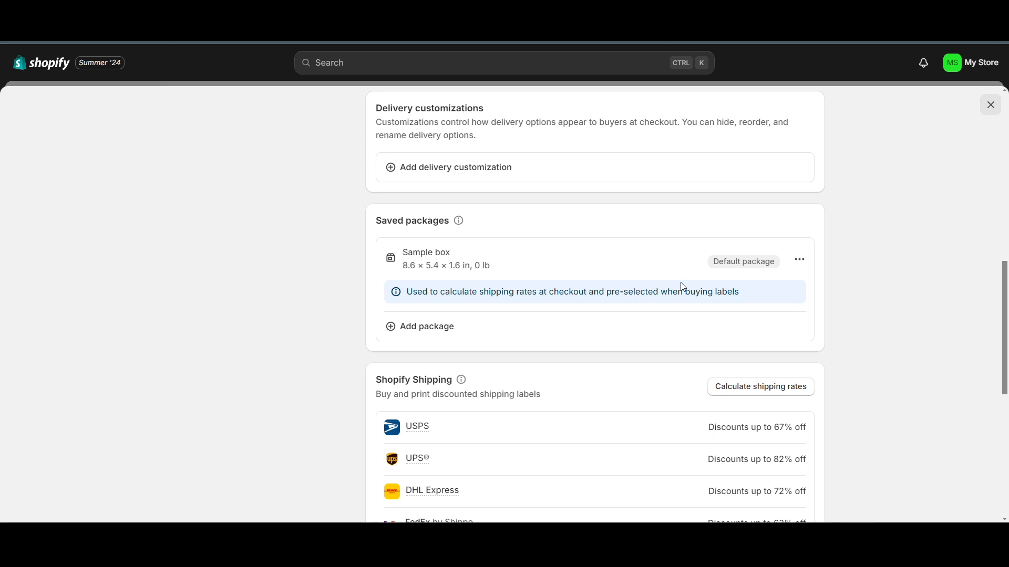
scroll(682, 287, down, 3)
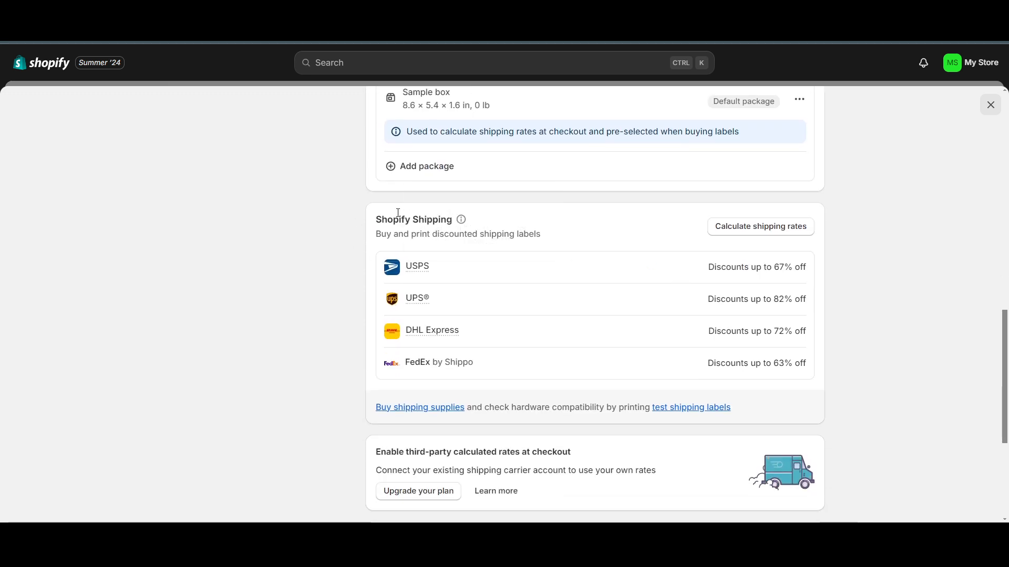
scroll(625, 289, down, 1)
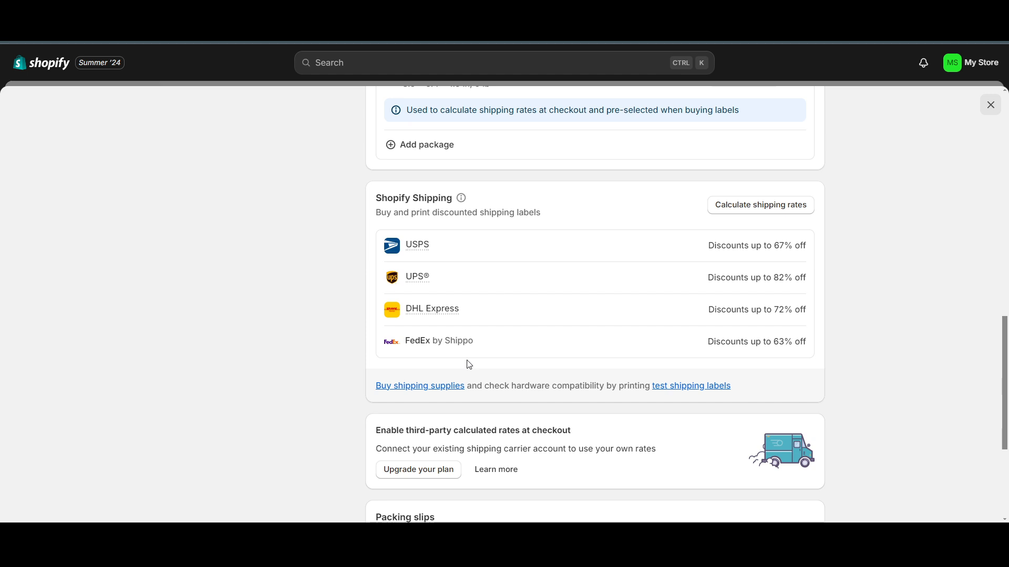
scroll(470, 365, down, 3)
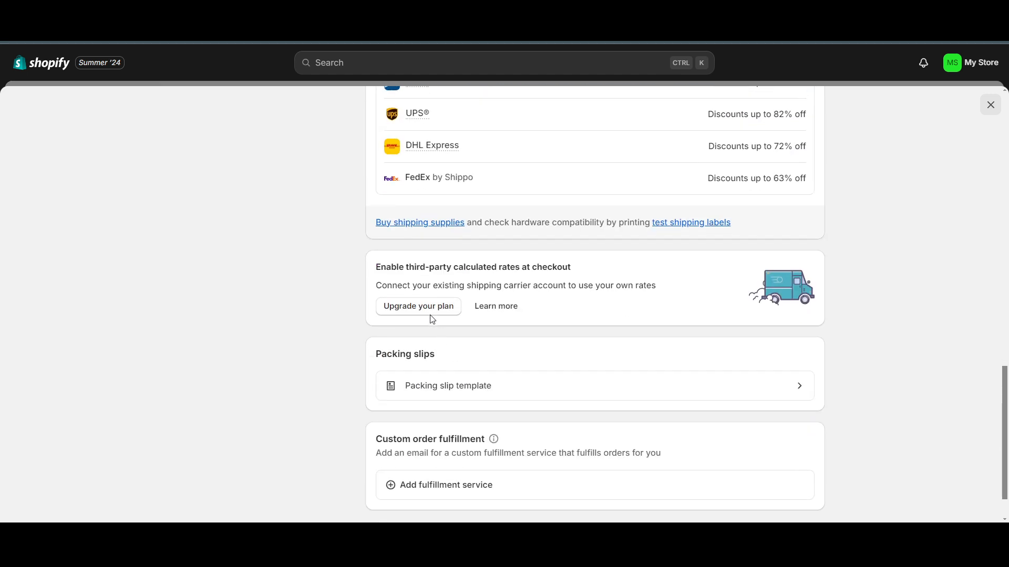
scroll(469, 331, down, 2)
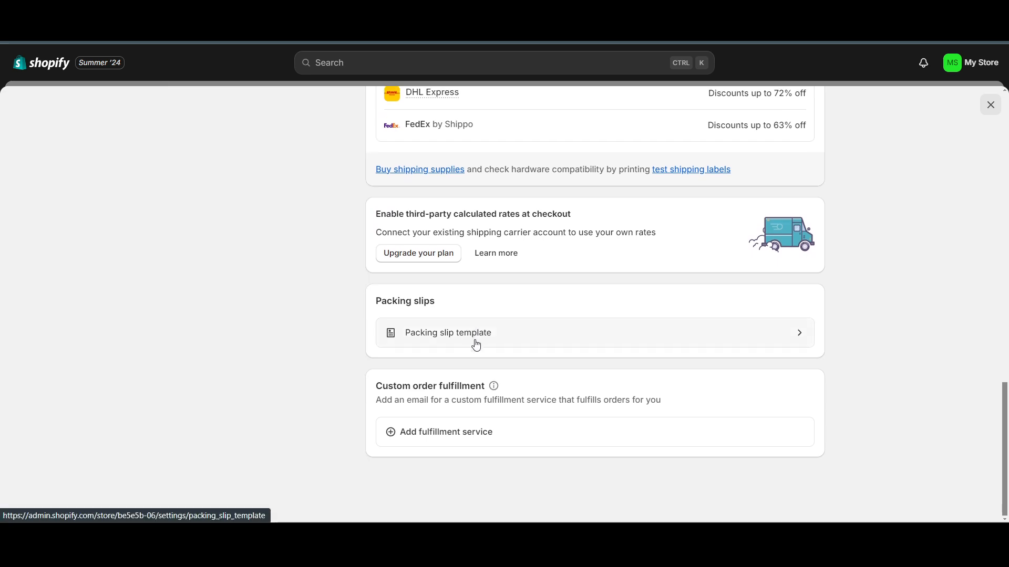
click(435, 341)
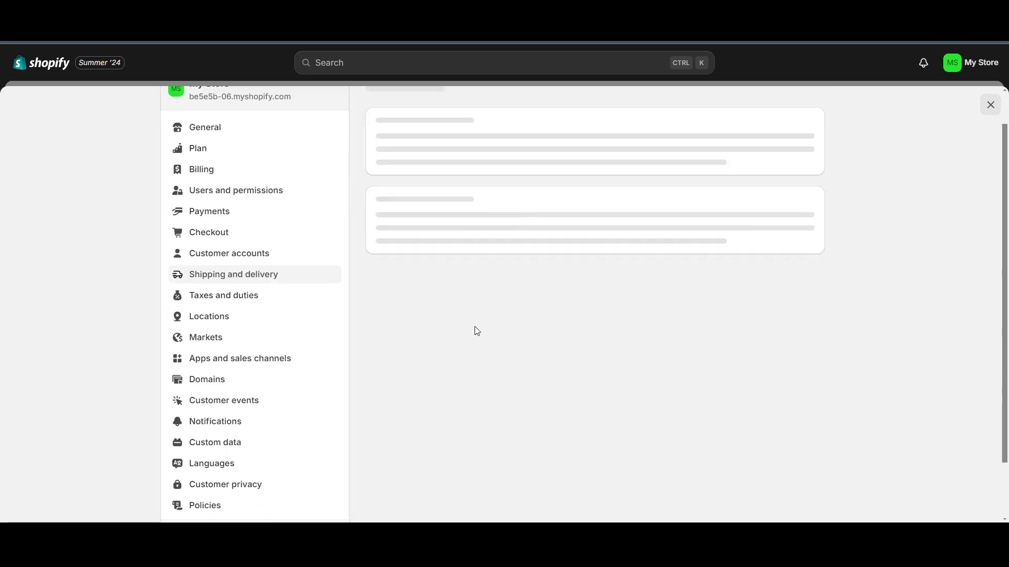
Step: Look through the packing slip template code and return to the shipping and delivery settings
scroll(600, 334, down, 2)
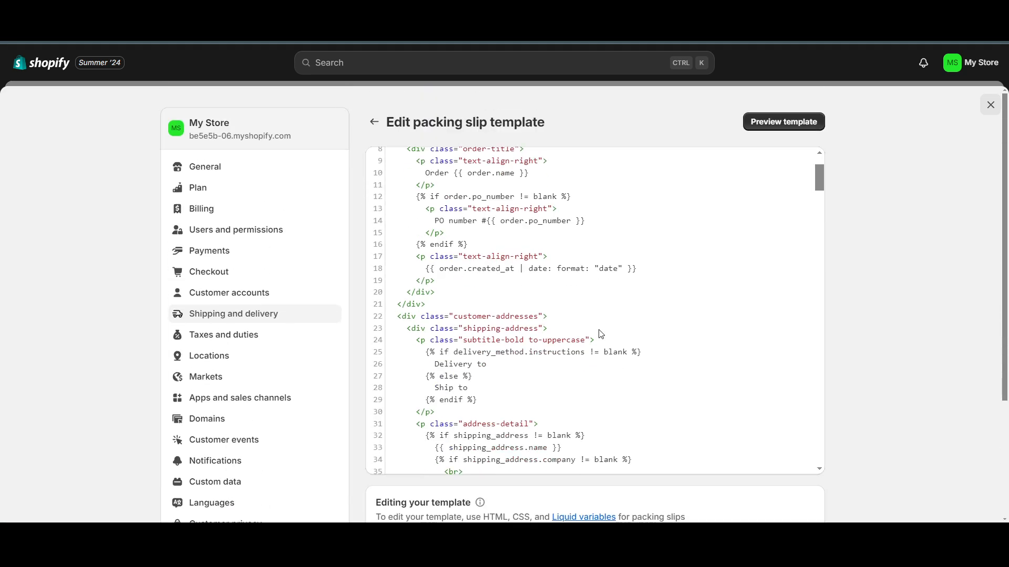
scroll(601, 335, down, 10)
scroll(921, 365, down, 3)
scroll(923, 360, up, 3)
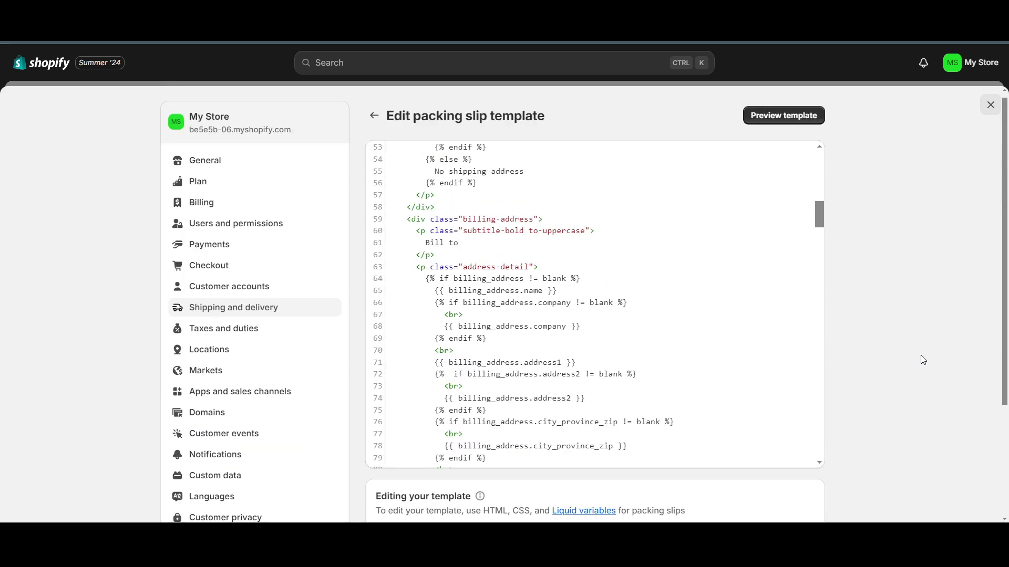
scroll(394, 285, up, 10)
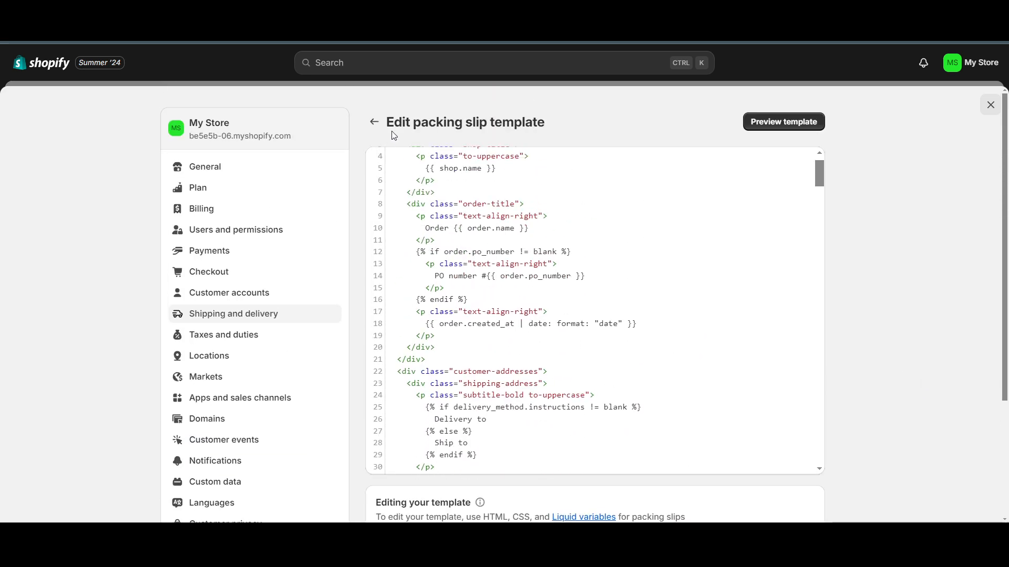
click(375, 122)
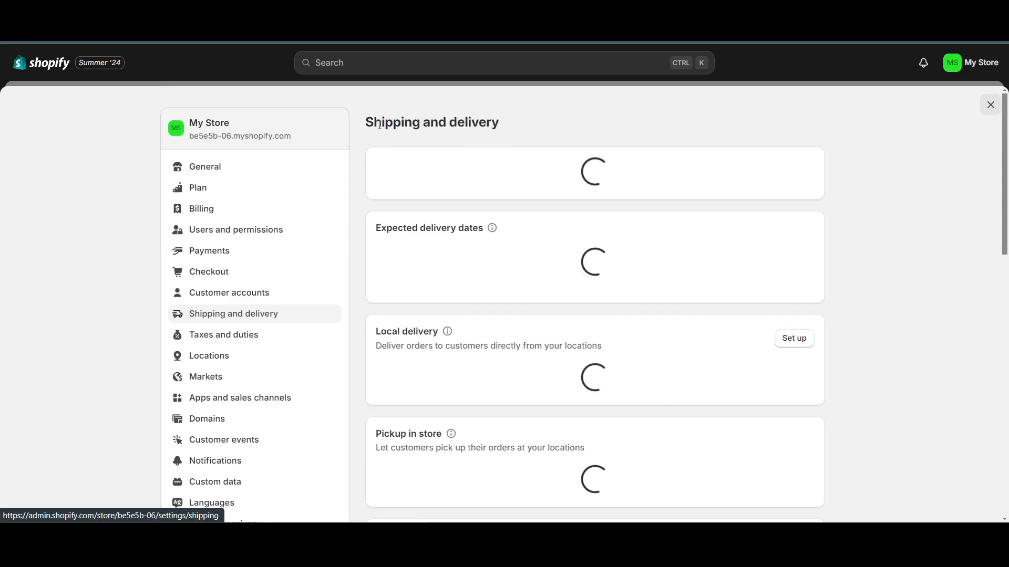
Step: Reopen the packing slip template, preview it as a PDF and examine the sample slip's addresses, items and delivery instructions
scroll(549, 293, down, 15)
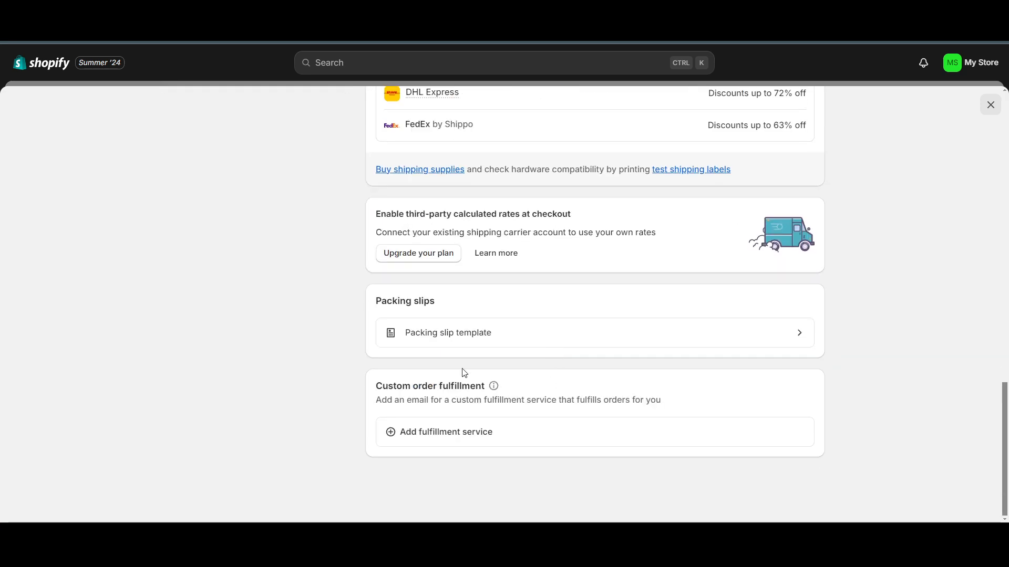
click(439, 344)
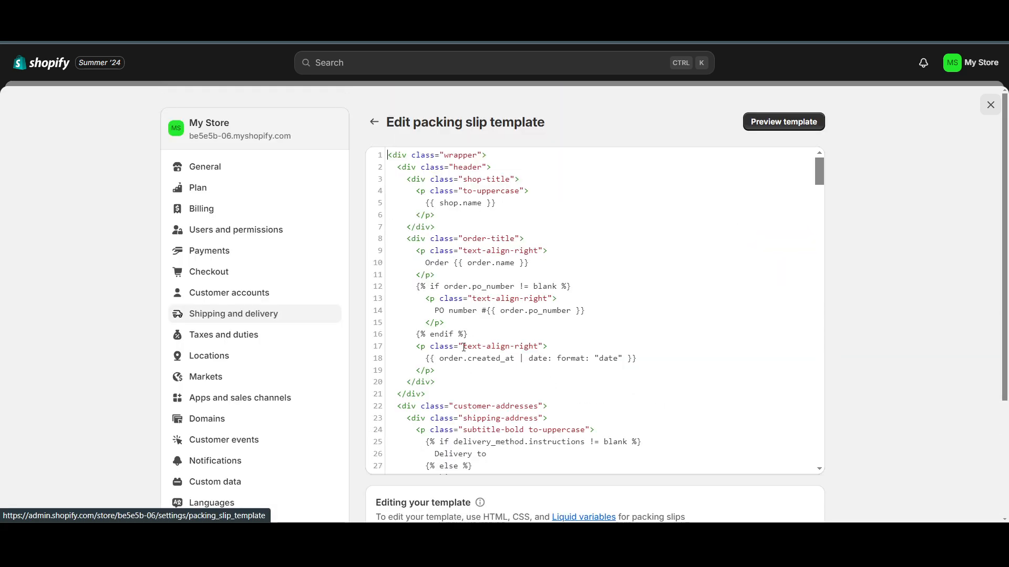
click(759, 131)
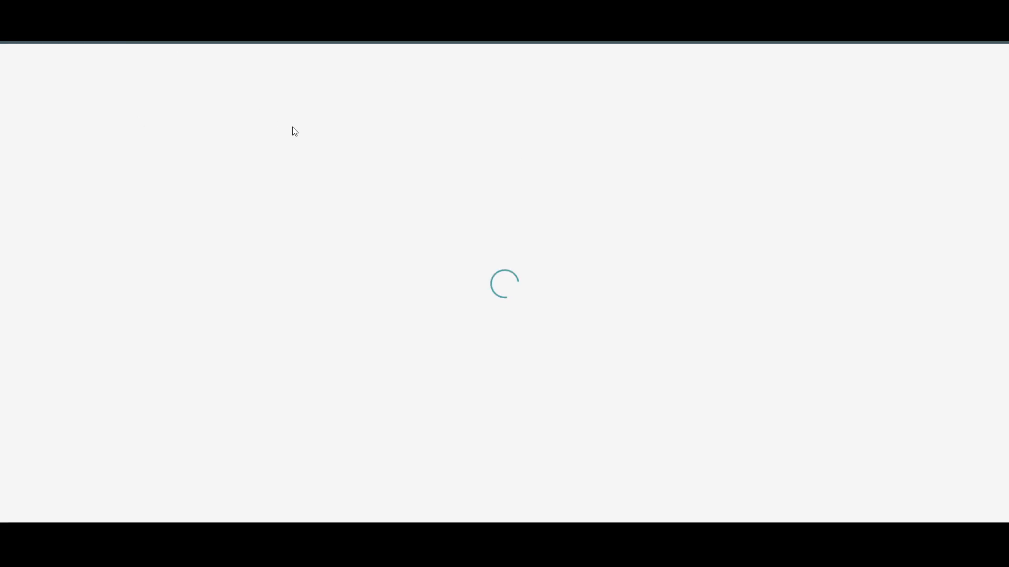
scroll(592, 277, down, 5)
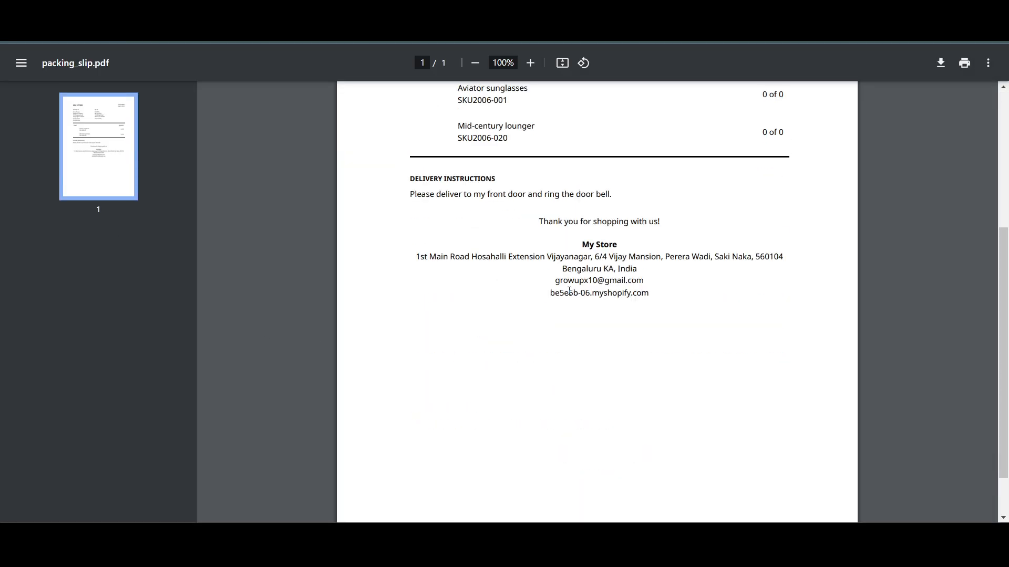
scroll(604, 280, up, 5)
scroll(608, 276, down, 1)
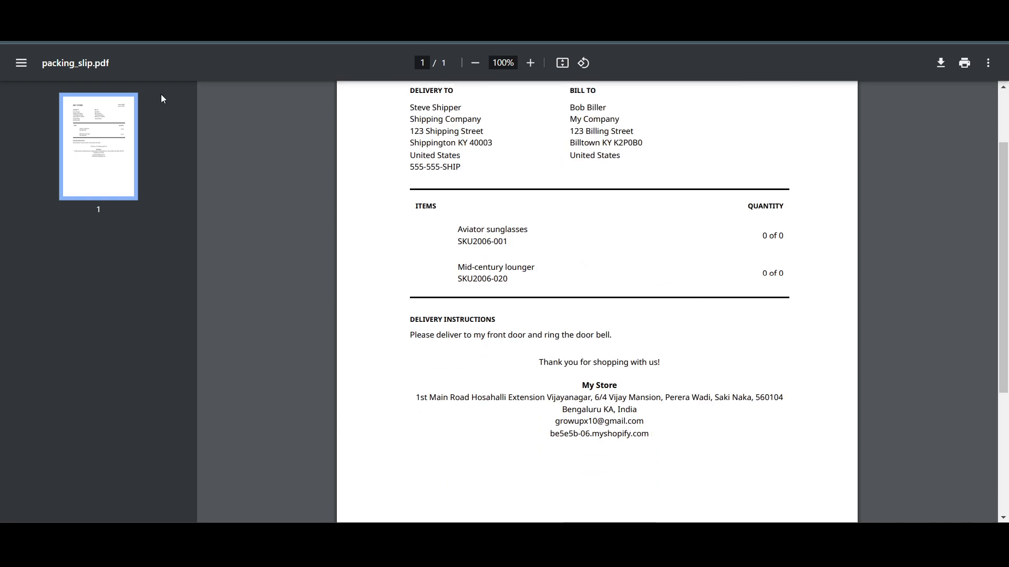
Step: Leave the packing slip preview and go back from the template editor to the shipping and delivery settings
click(153, 12)
scroll(473, 202, down, 1)
scroll(473, 202, up, 1)
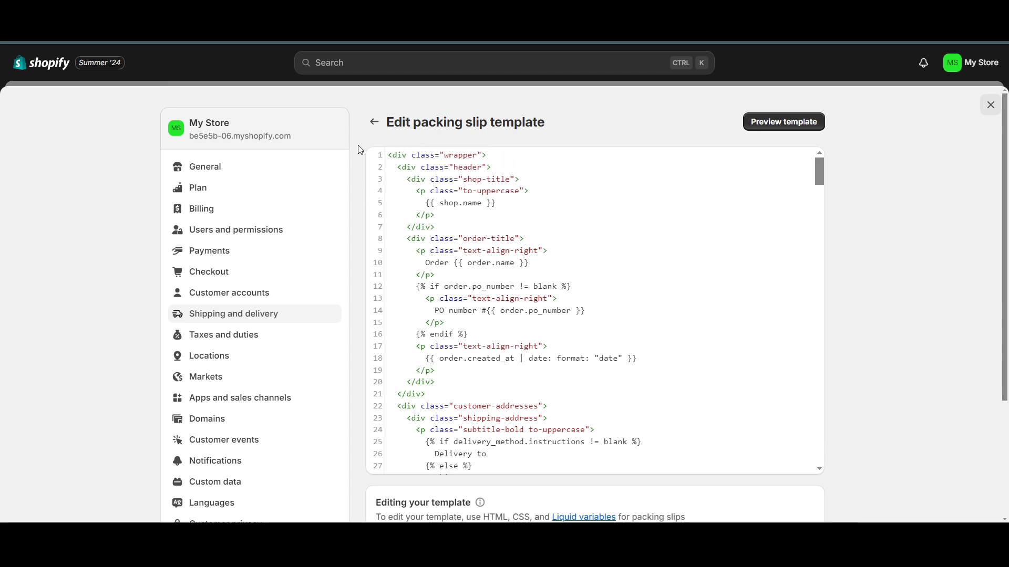
click(374, 122)
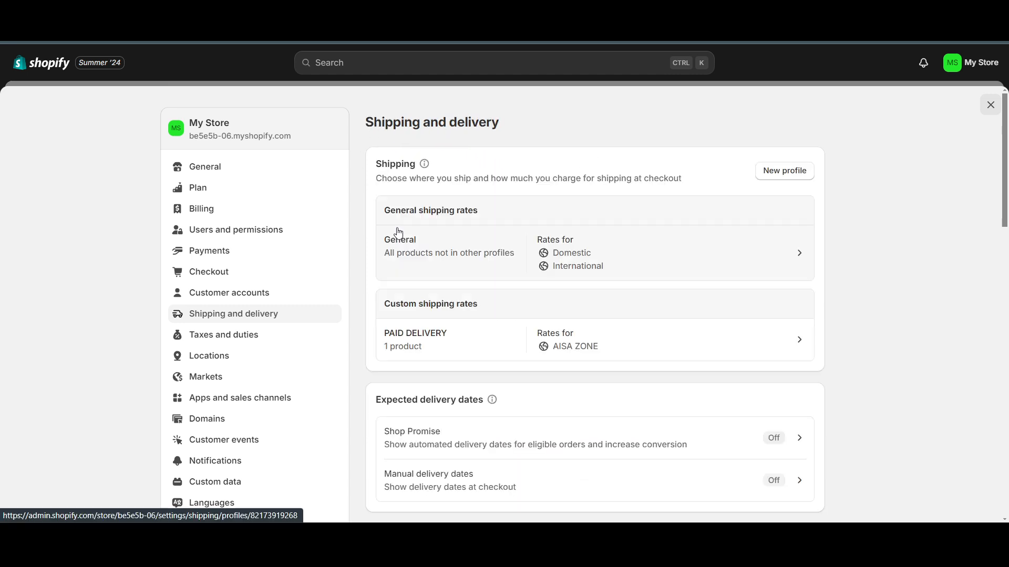